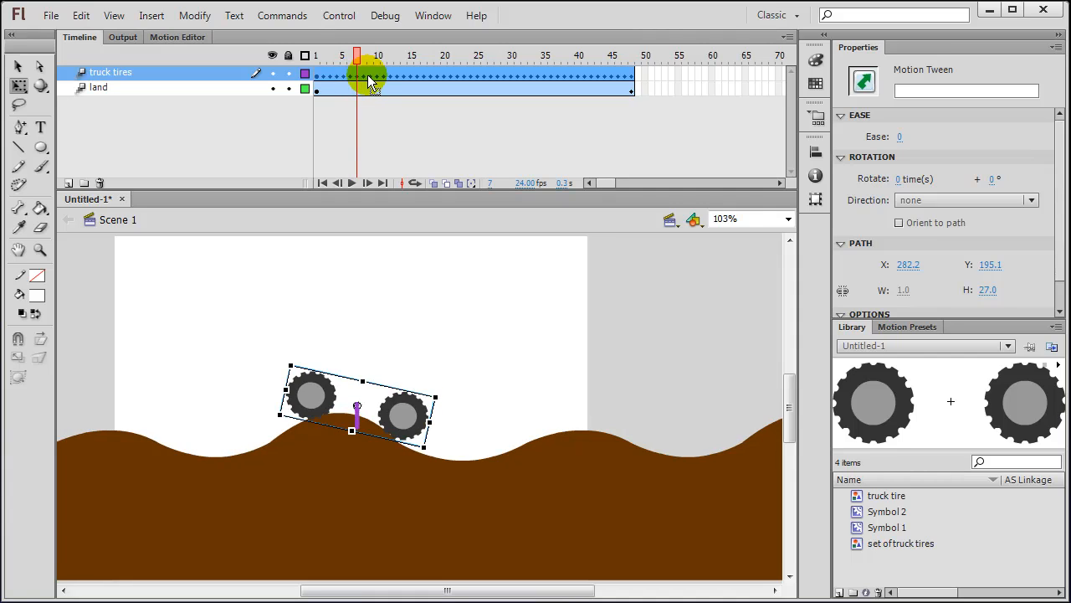
# Step: Step through the tire tween from the first frame to frame 9
pyautogui.click(320, 81)
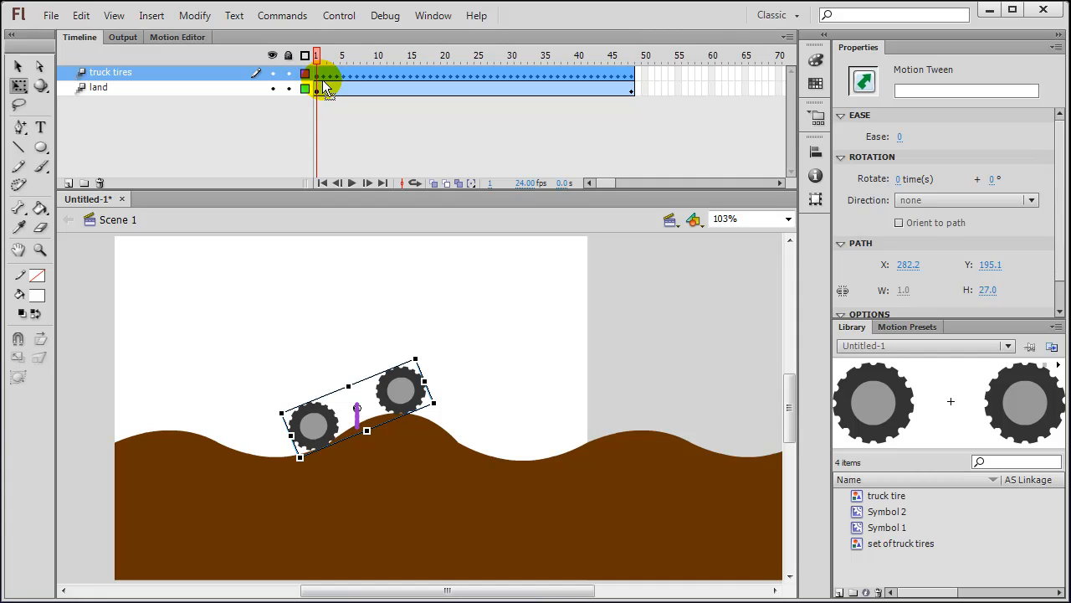
pyautogui.click(329, 77)
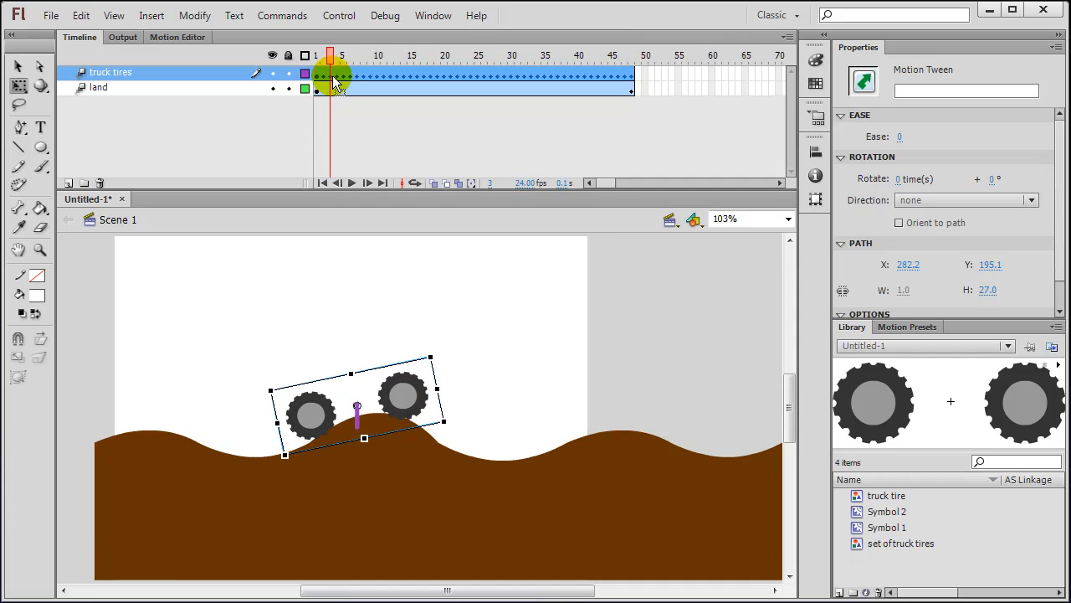
pyautogui.click(336, 76)
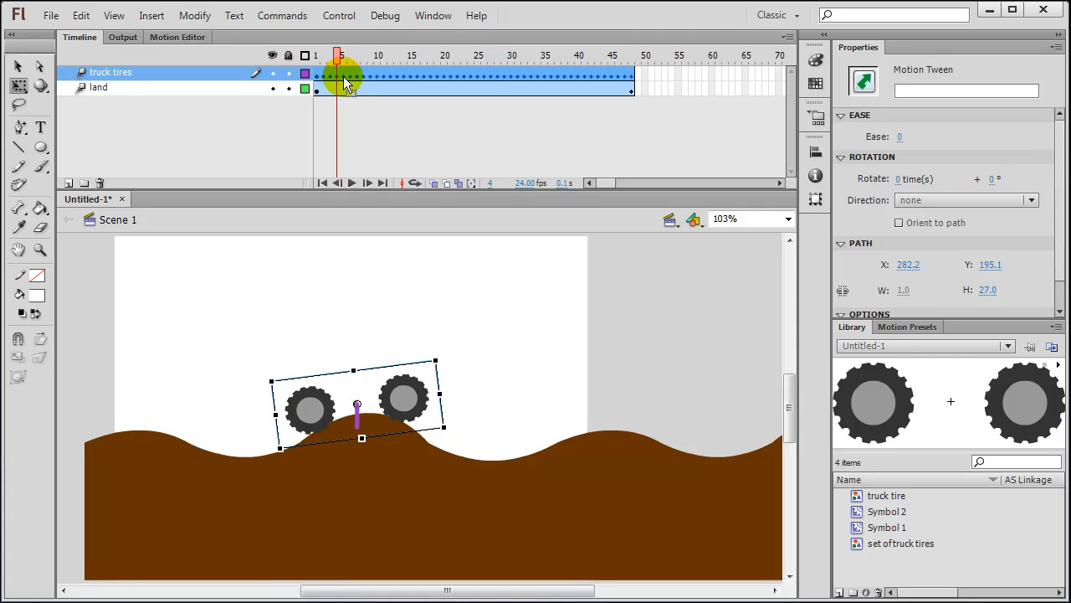
pyautogui.click(344, 77)
pyautogui.click(350, 77)
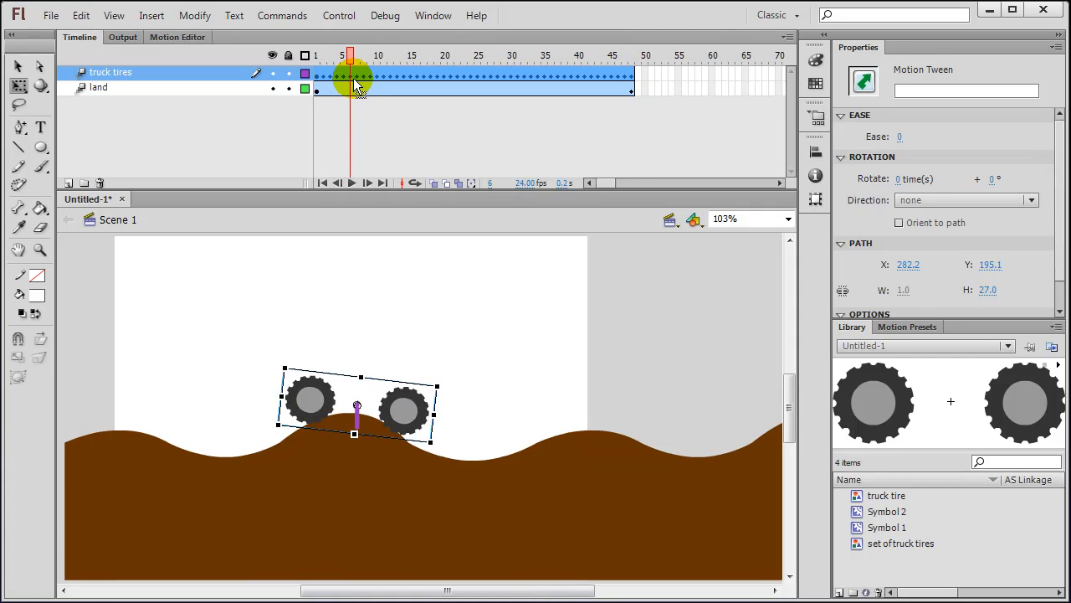
pyautogui.click(356, 77)
pyautogui.click(369, 77)
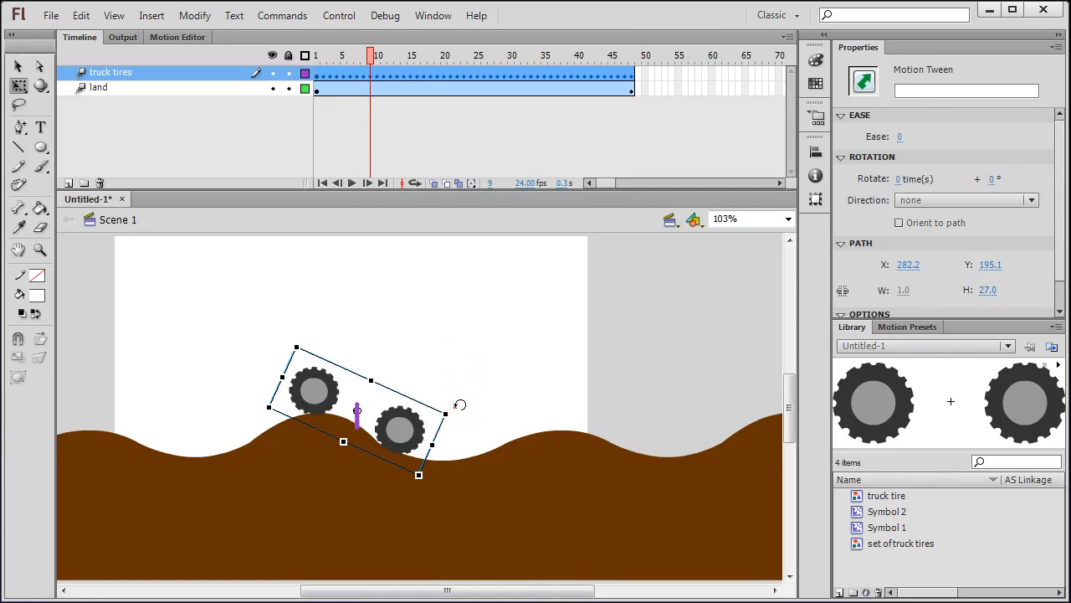
# Step: Rotate the tires at frame 9 to follow the hill slope and nudge them into place
pyautogui.click(460, 404)
pyautogui.moveTo(459, 404); pyautogui.dragTo(484, 404)
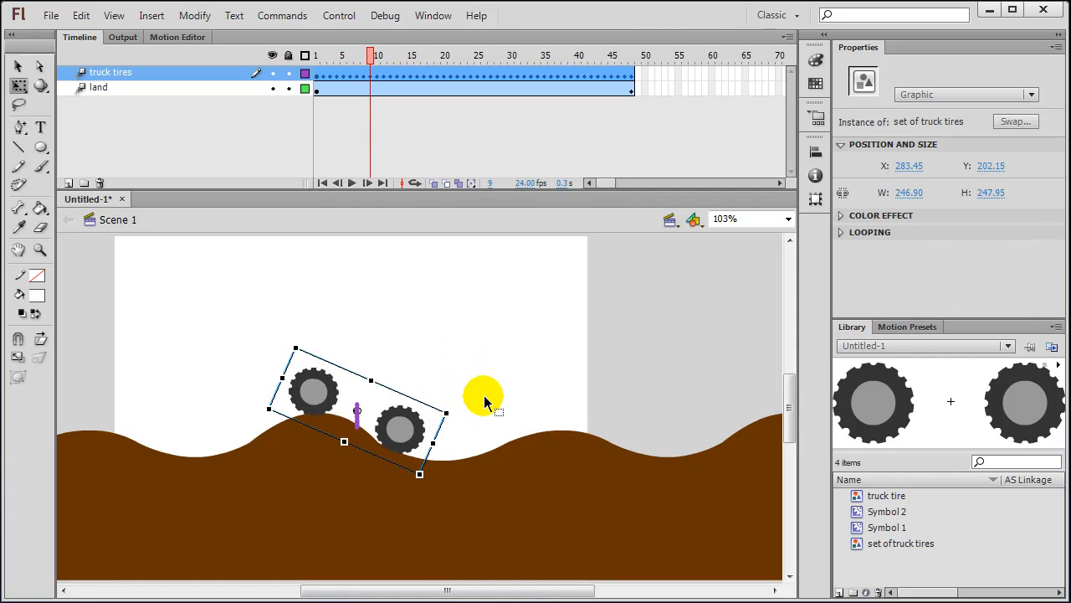
pyautogui.press('Up')
pyautogui.press('Down')
# Step: Scrub ahead to frame 24 and play back the tire animation on stage
pyautogui.click(403, 76)
pyautogui.click(435, 73)
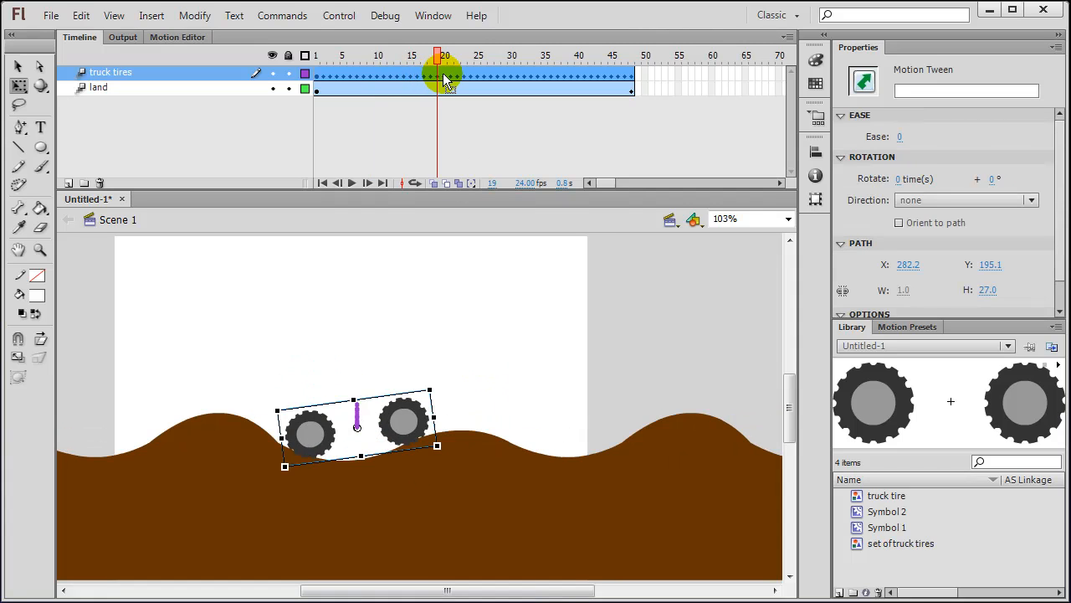
pyautogui.click(470, 74)
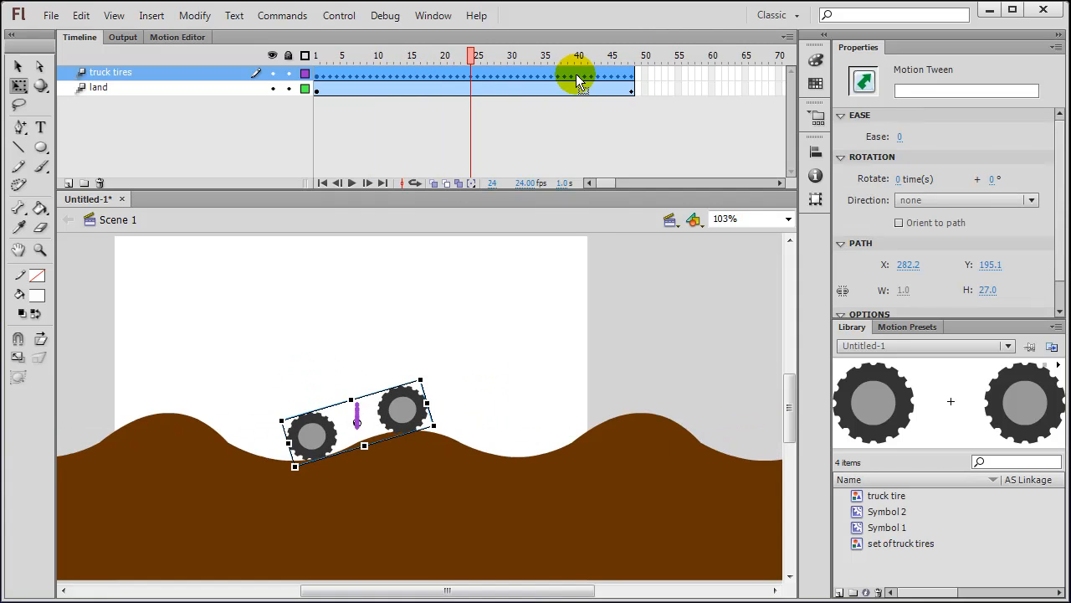
pyautogui.press('Return')
pyautogui.press('Return')
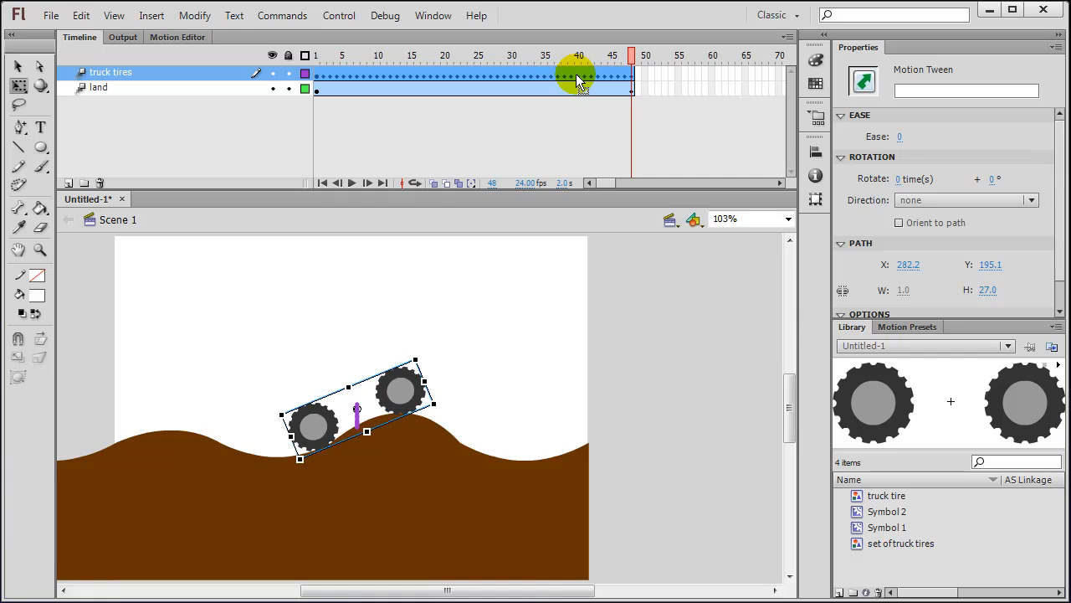
pyautogui.hotkey('ctrl', 'Return')
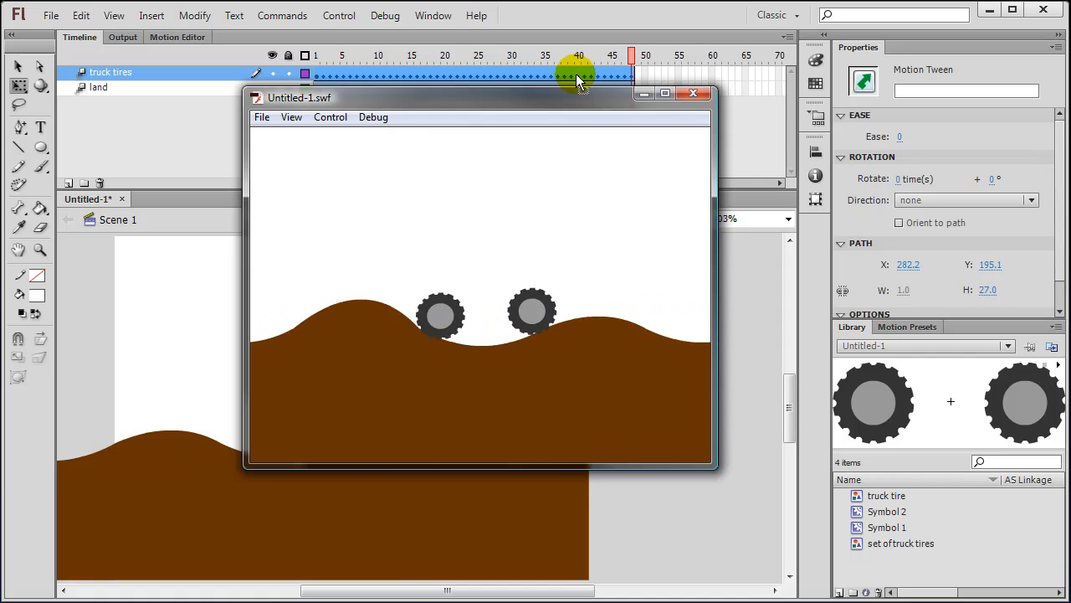
pyautogui.click(694, 96)
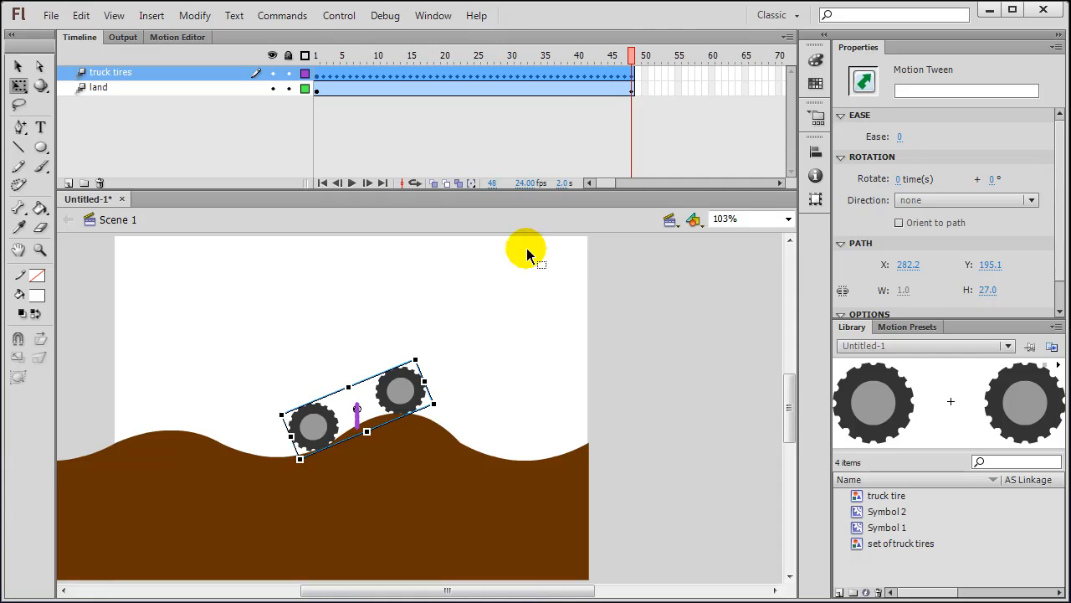
pyautogui.click(319, 78)
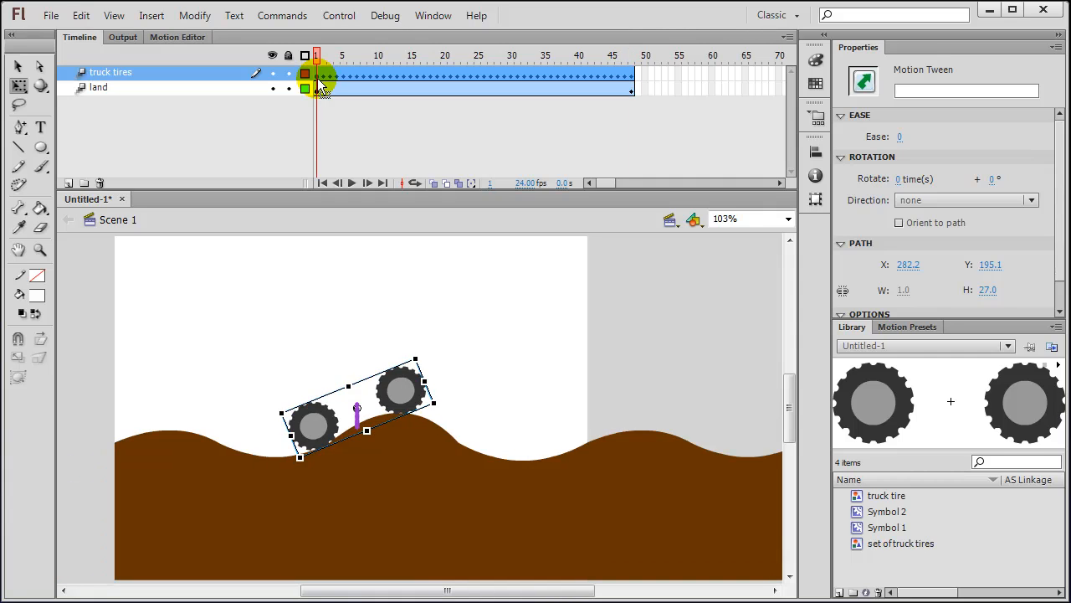
pyautogui.click(631, 76)
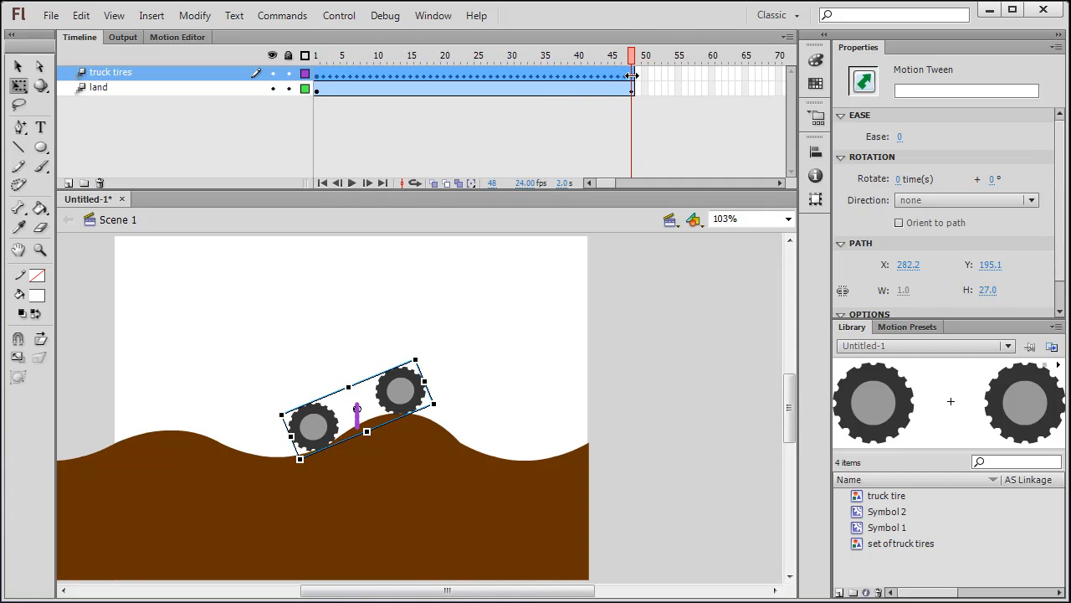
pyautogui.click(318, 78)
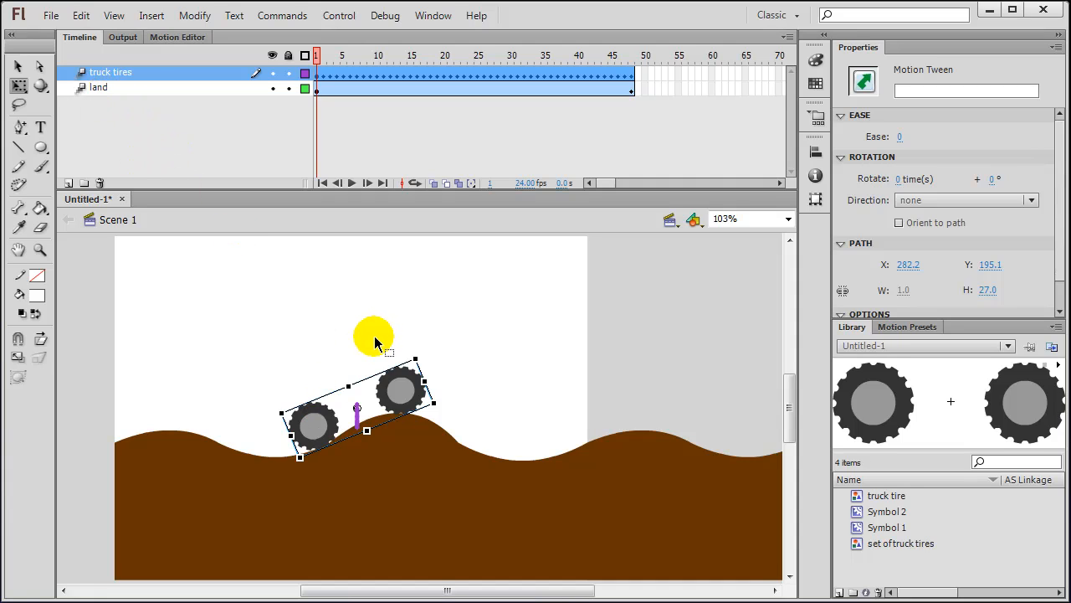
# Step: Create a new Graphic symbol named 'truck body' from Insert > New Symbol
pyautogui.click(151, 16)
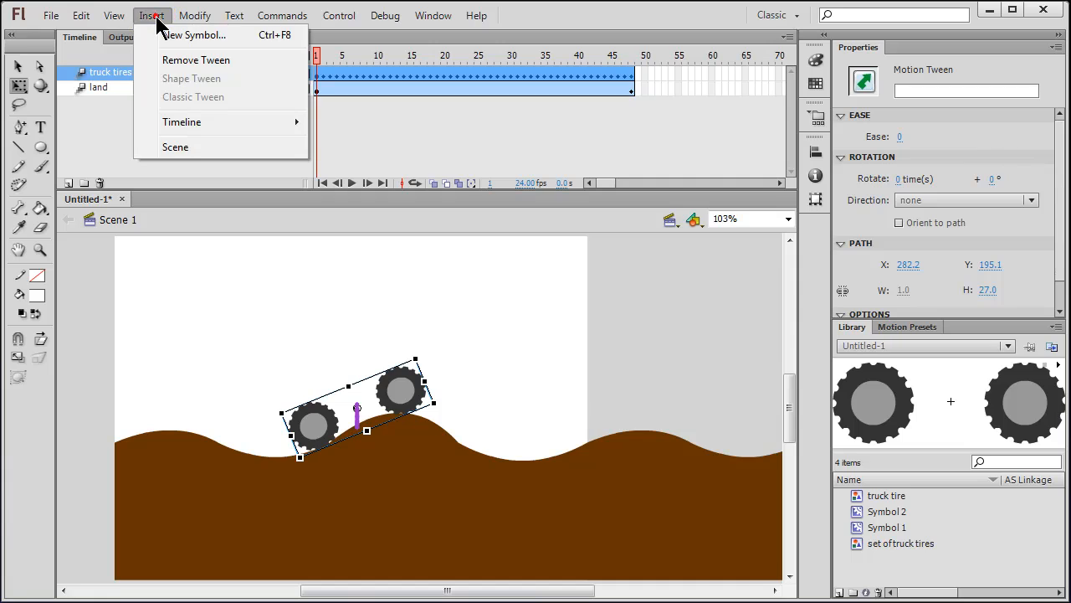
pyautogui.click(192, 38)
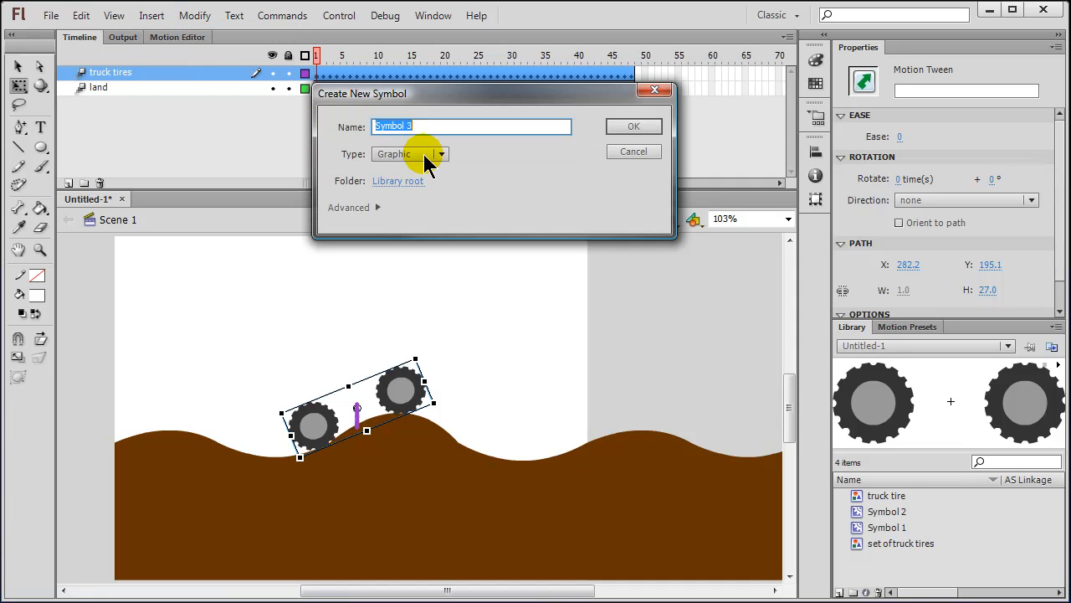
pyautogui.write('truck body')
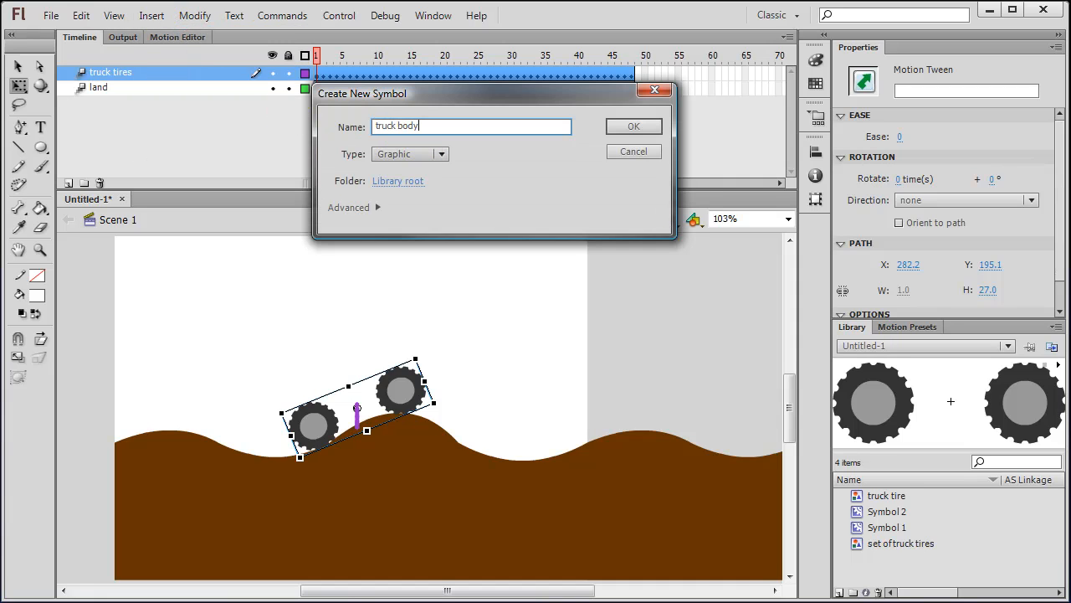
pyautogui.click(634, 127)
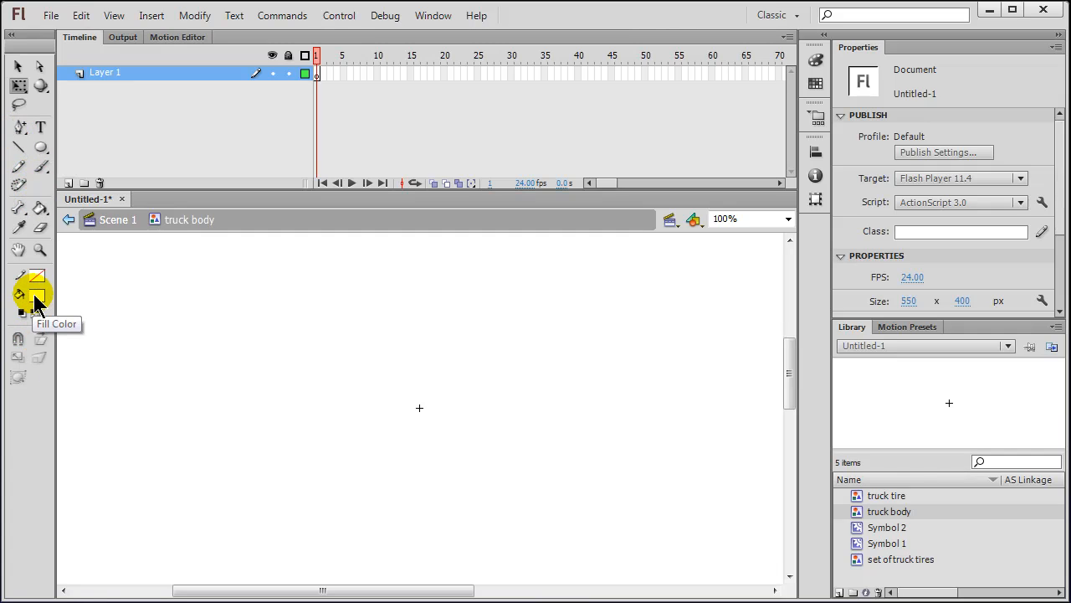
# Step: Draw a wide strokeless rectangle filled with blue #0000CC as the truck body
pyautogui.click(41, 148)
pyautogui.moveTo(42, 154); pyautogui.dragTo(101, 148)
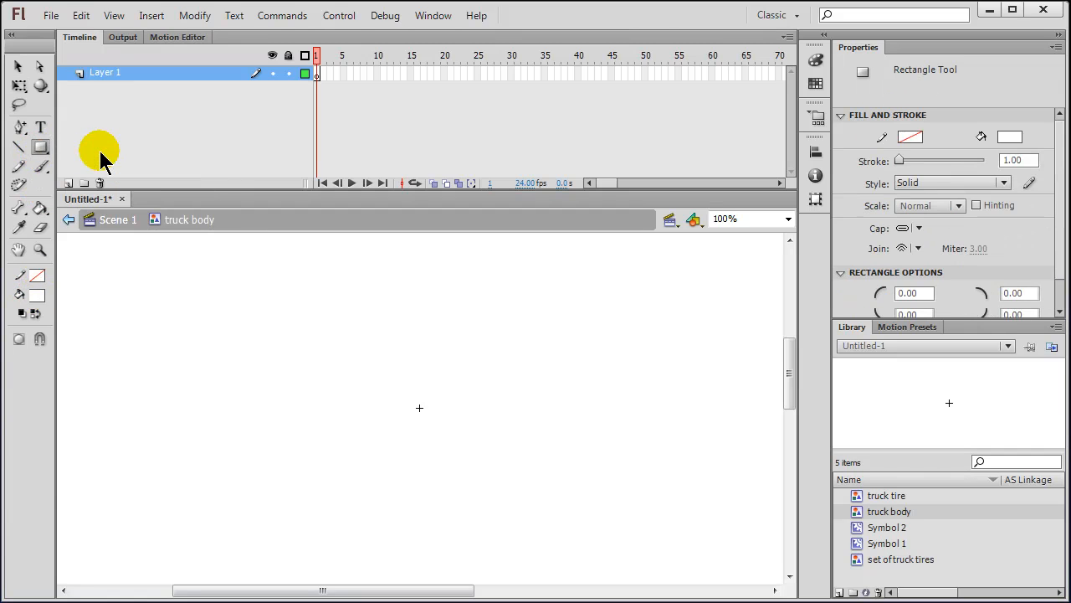
pyautogui.click(37, 295)
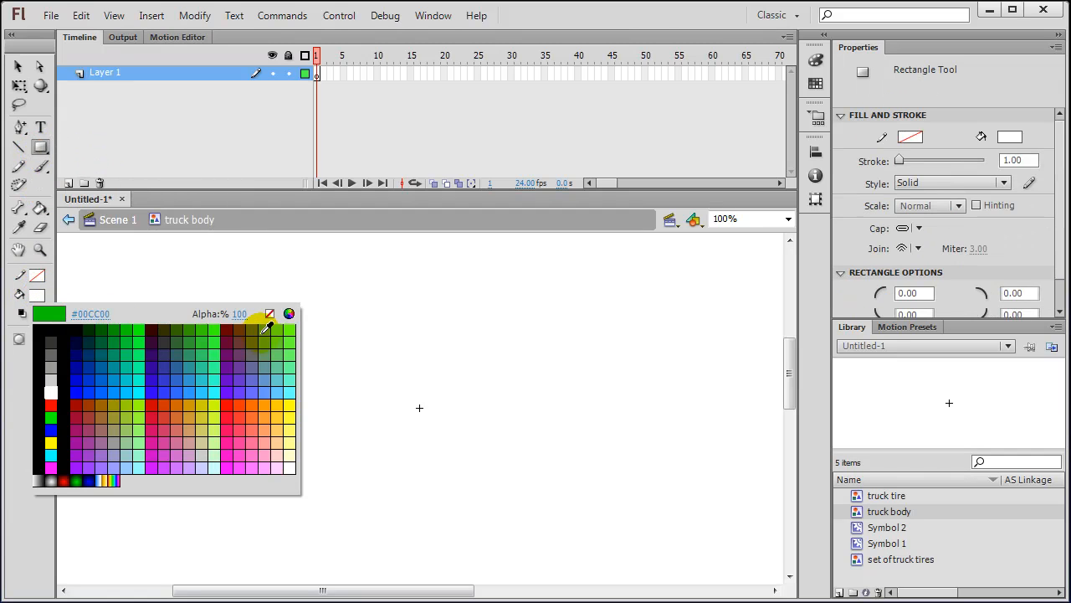
pyautogui.click(81, 375)
pyautogui.moveTo(241, 365); pyautogui.dragTo(592, 478)
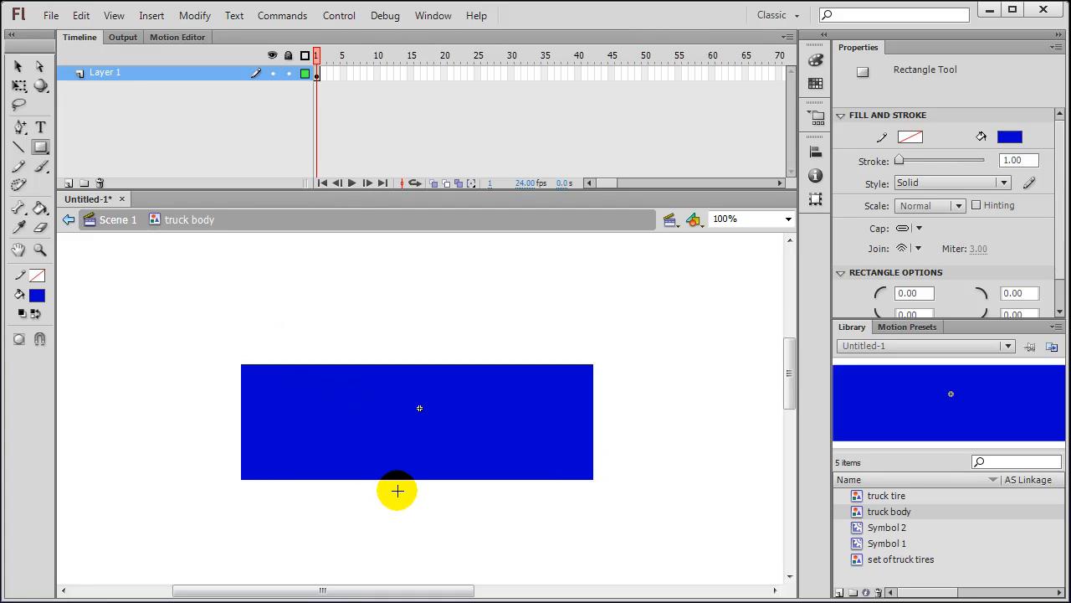
# Step: Draw a green-filled circle just below the blue rectangle
pyautogui.click(40, 148)
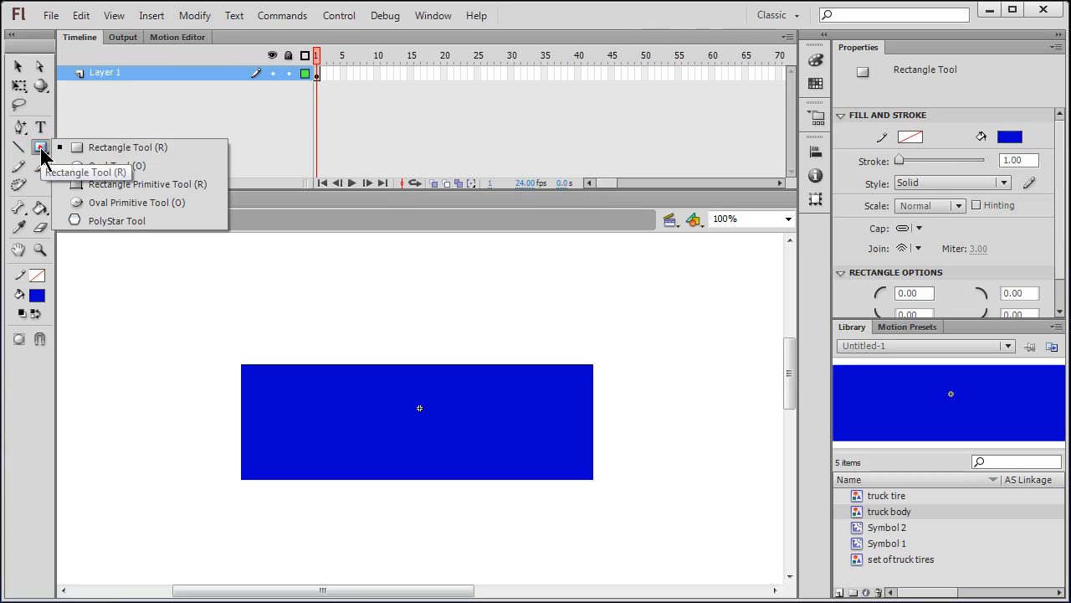
pyautogui.click(108, 165)
pyautogui.click(37, 297)
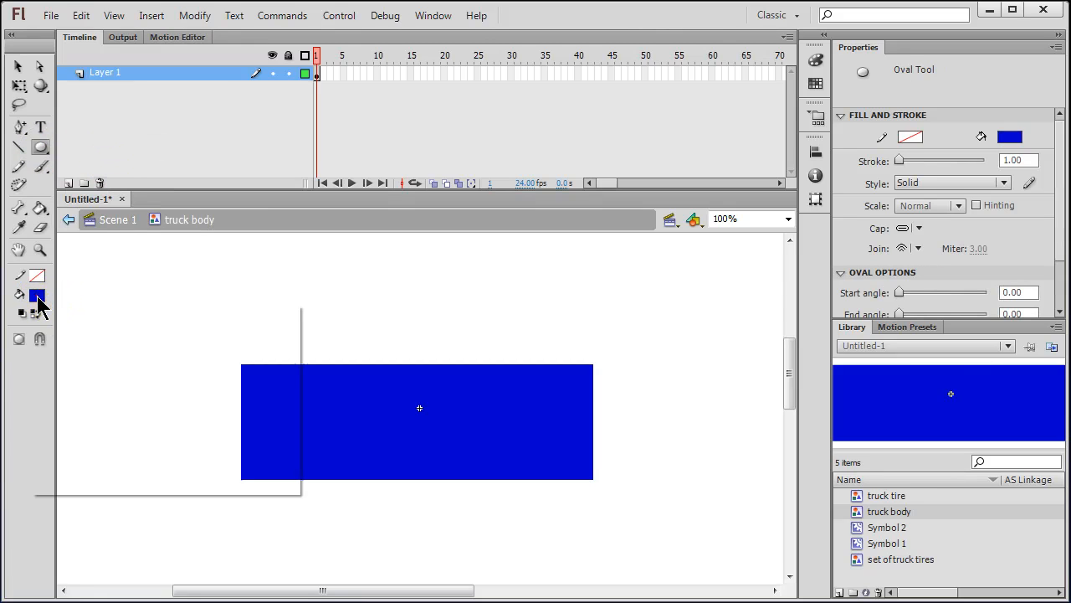
pyautogui.click(124, 328)
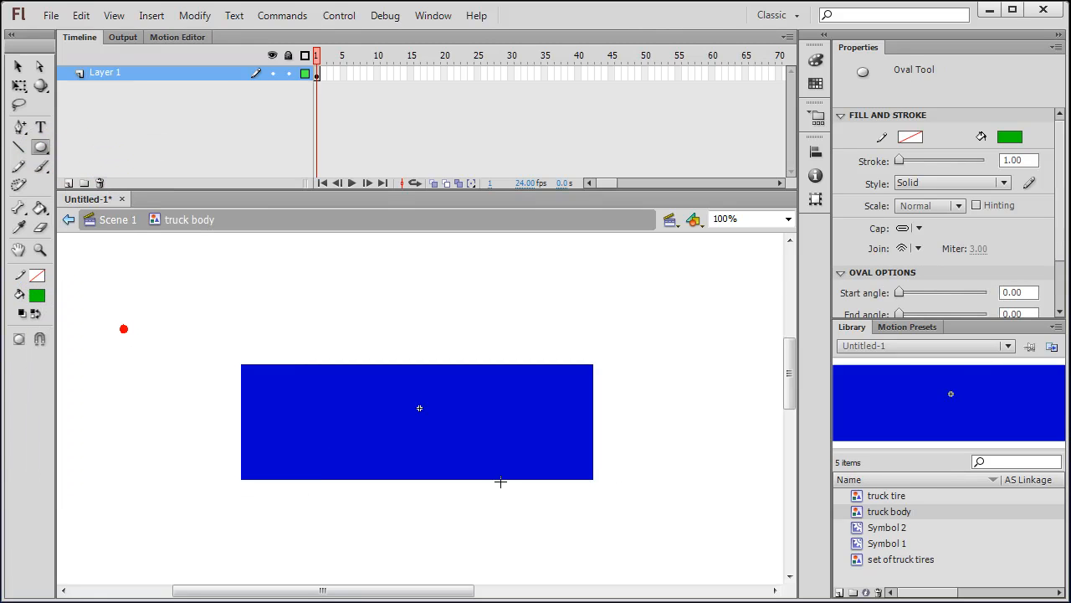
pyautogui.moveTo(792, 378); pyautogui.dragTo(790, 408)
pyautogui.moveTo(279, 400); pyautogui.dragTo(383, 501)
# Step: Duplicate the circle to its right and move both up over the rectangle's bottom edge
pyautogui.click(17, 66)
pyautogui.moveTo(241, 377); pyautogui.dragTo(430, 519)
pyautogui.moveTo(343, 450); pyautogui.dragTo(511, 452)
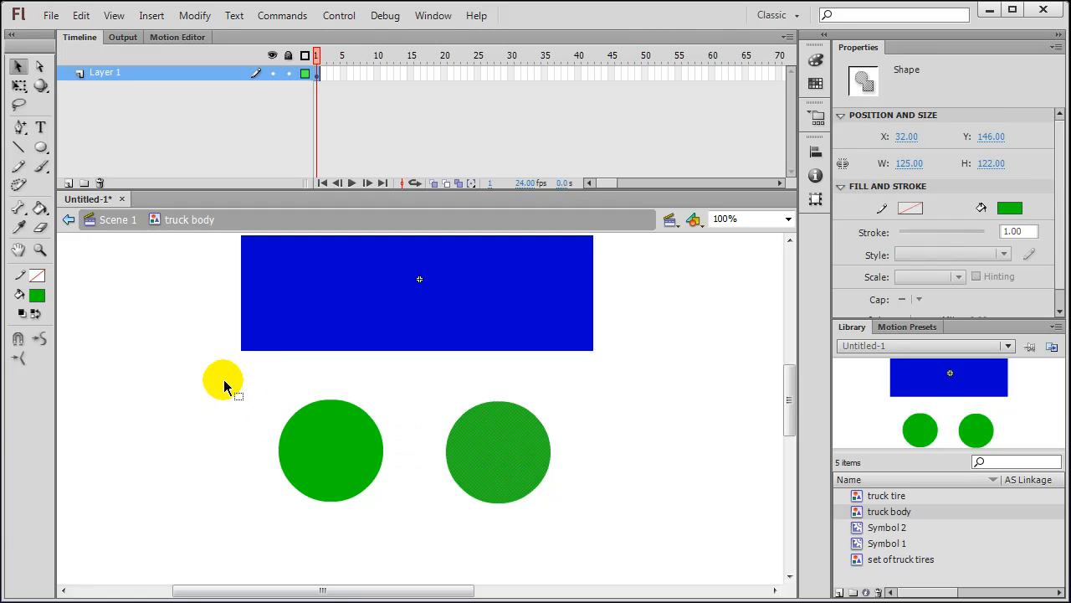
pyautogui.moveTo(335, 450); pyautogui.dragTo(317, 449)
pyautogui.moveTo(497, 458); pyautogui.dragTo(522, 459)
pyautogui.moveTo(225, 377)
pyautogui.mouseDown()
pyautogui.moveTo(663, 497)
pyautogui.moveTo(693, 533)
pyautogui.mouseUp()
pyautogui.hotkey('shift', 'Up')
pyautogui.hotkey('shift', 'Up')
pyautogui.hotkey('shift', 'Up')
pyautogui.hotkey('shift', 'Up')
pyautogui.hotkey('shift', 'Up')
pyautogui.hotkey('shift', 'Up')
pyautogui.hotkey('shift', 'Up')
pyautogui.hotkey('shift', 'Up')
pyautogui.hotkey('shift', 'Up')
pyautogui.hotkey('shift', 'Up')
pyautogui.hotkey('shift', 'Up')
pyautogui.press('Up')
pyautogui.hotkey('shift', 'Up')
pyautogui.press('Up')
pyautogui.press('Up')
pyautogui.press('Up')
pyautogui.press('Up')
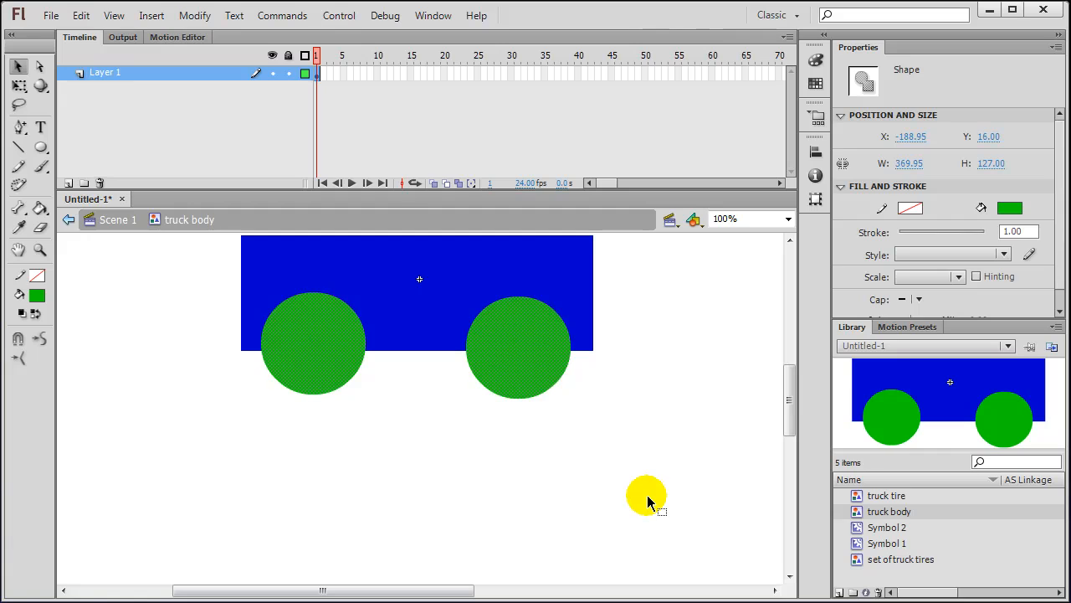
# Step: Delete both green circles, leaving two semicircular wheel arches in the body
pyautogui.click(586, 471)
pyautogui.click(519, 344)
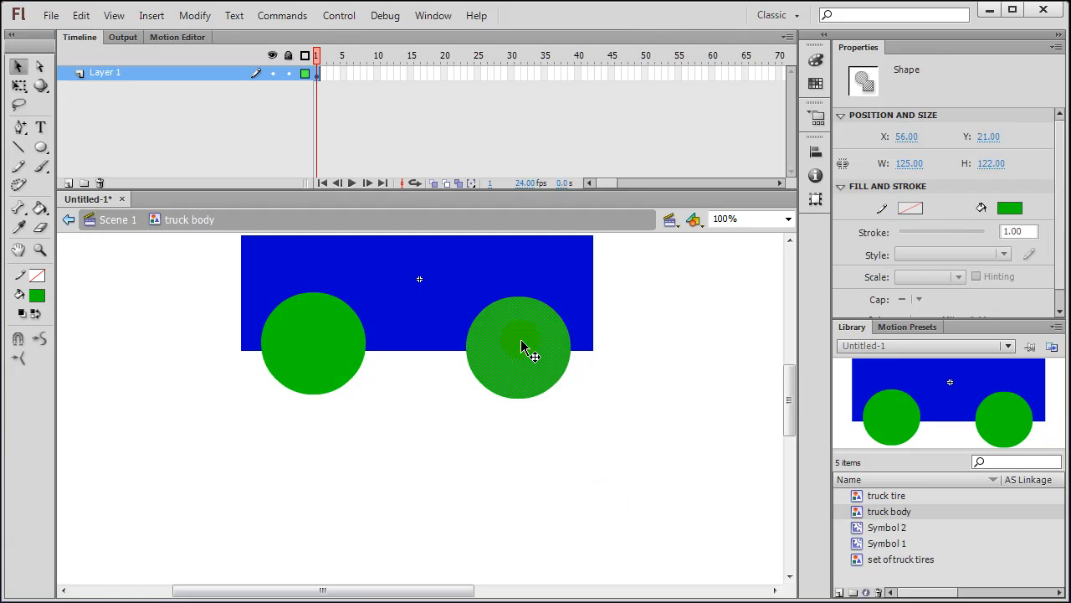
pyautogui.press('Delete')
pyautogui.click(328, 347)
pyautogui.press('Delete')
pyautogui.moveTo(789, 416); pyautogui.dragTo(789, 371)
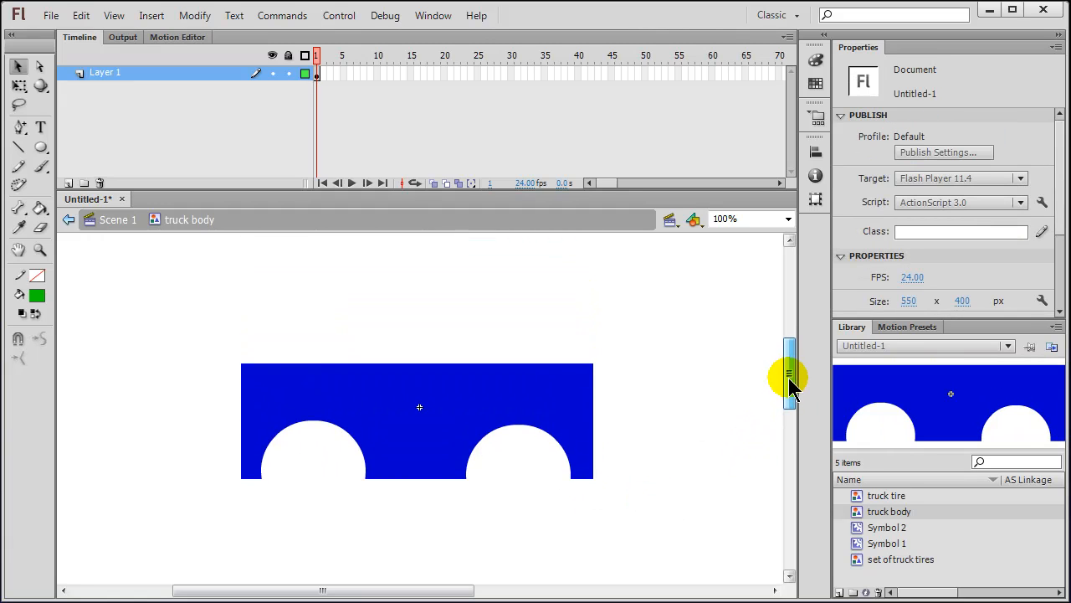
# Step: Add two anchor points on the top edge, bend its middle into a dip, and lower both corners
pyautogui.click(23, 128)
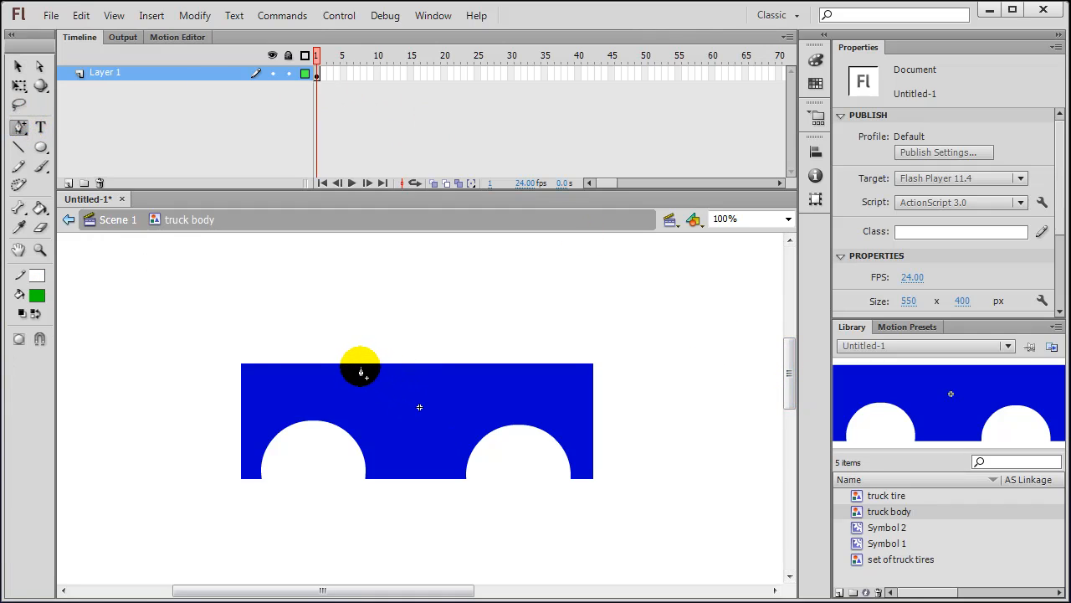
pyautogui.click(361, 366)
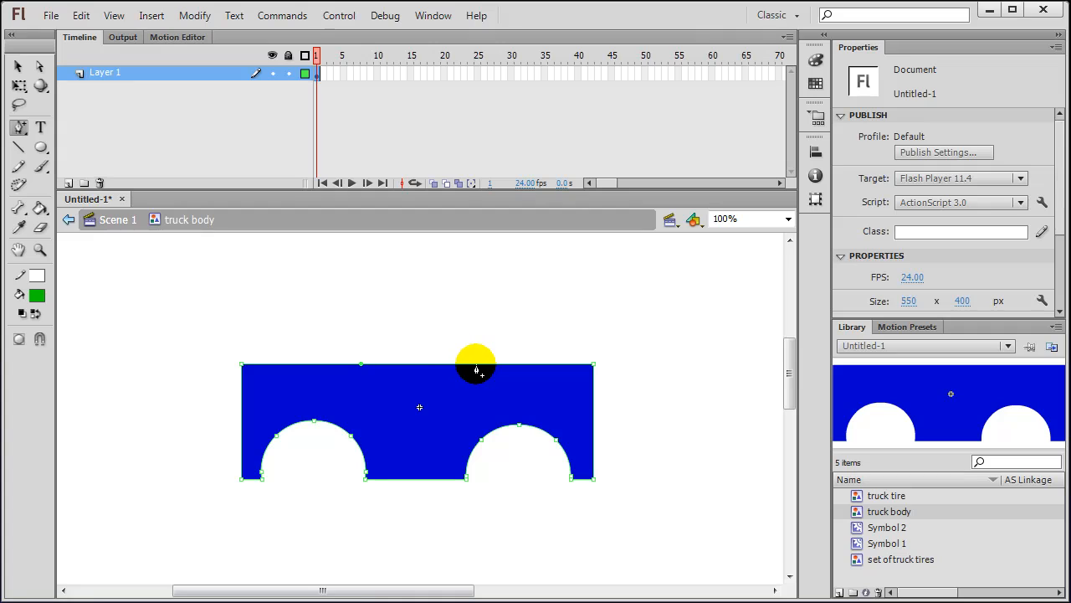
pyautogui.click(477, 366)
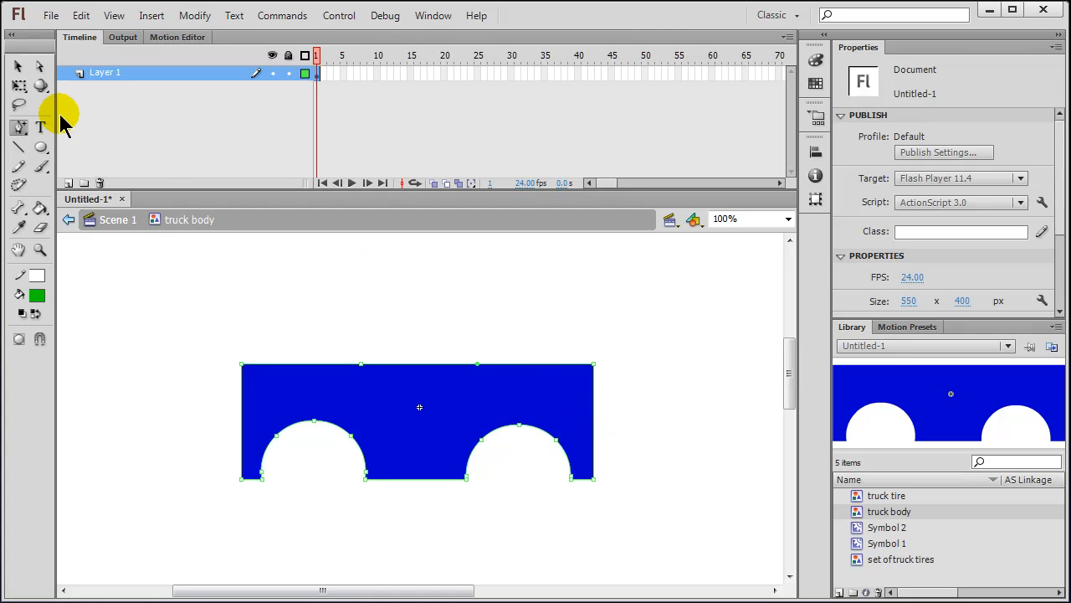
pyautogui.click(19, 67)
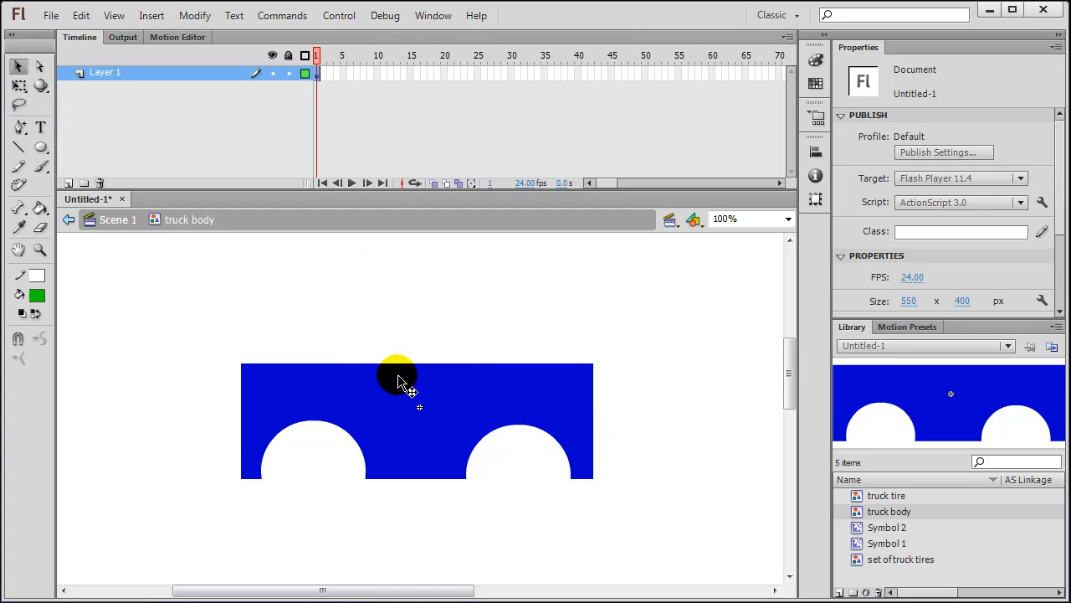
pyautogui.moveTo(411, 366); pyautogui.dragTo(413, 396)
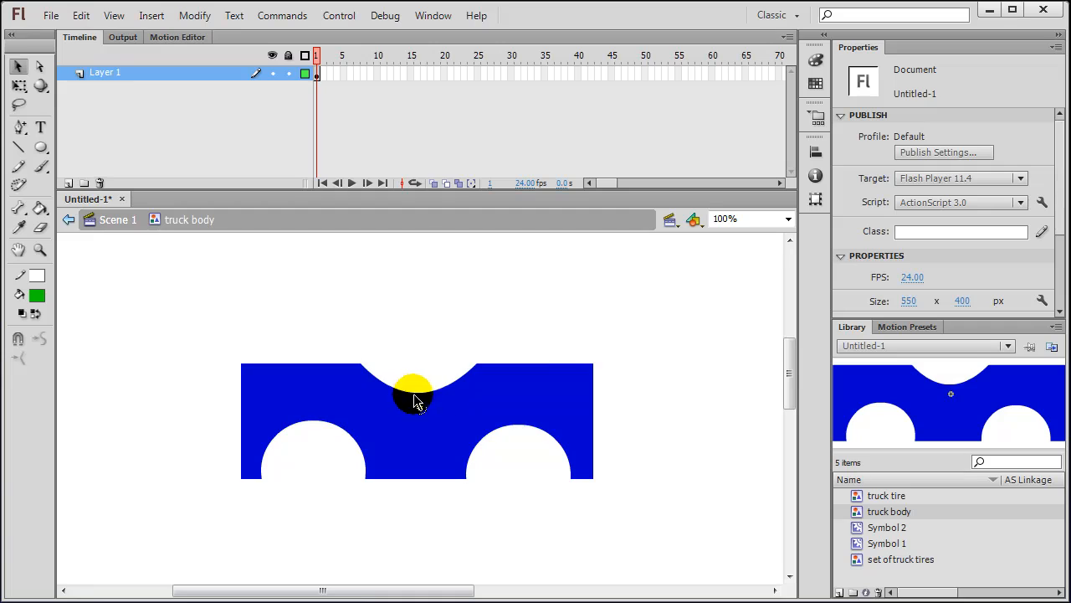
pyautogui.moveTo(592, 366); pyautogui.dragTo(591, 375)
pyautogui.moveTo(244, 370); pyautogui.dragTo(245, 376)
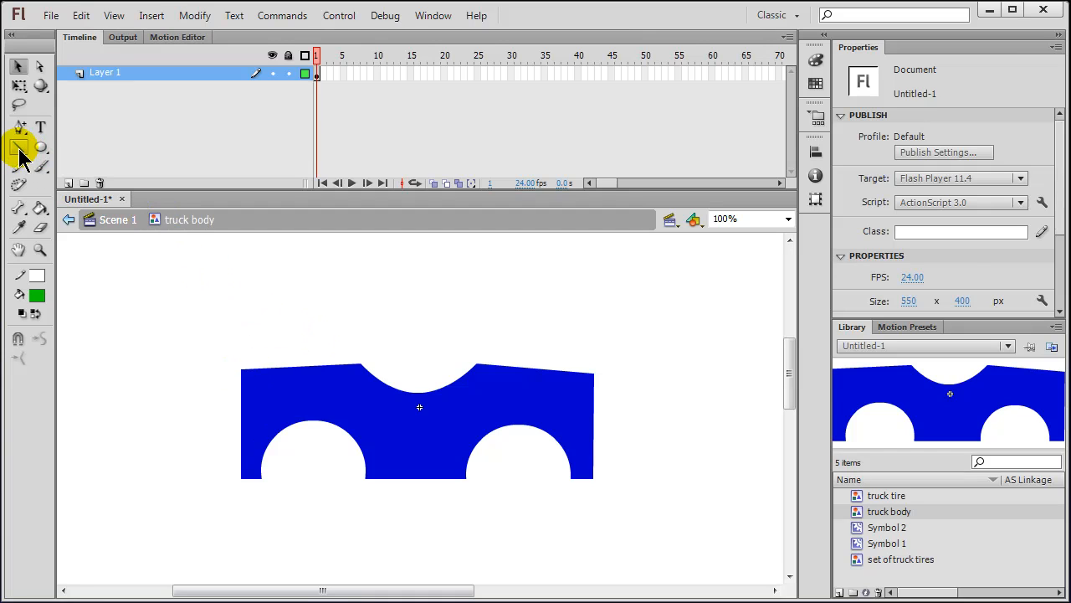
# Step: Draw a vertical post and a slanted line in black, stroke 10, atop the body
pyautogui.click(21, 150)
pyautogui.click(37, 297)
pyautogui.click(37, 277)
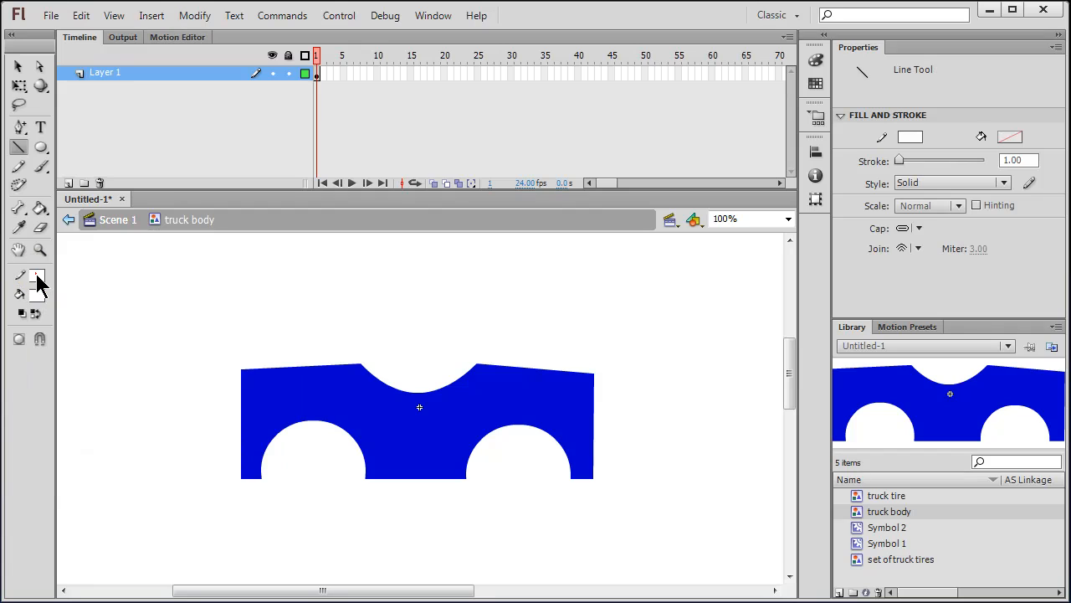
pyautogui.click(54, 307)
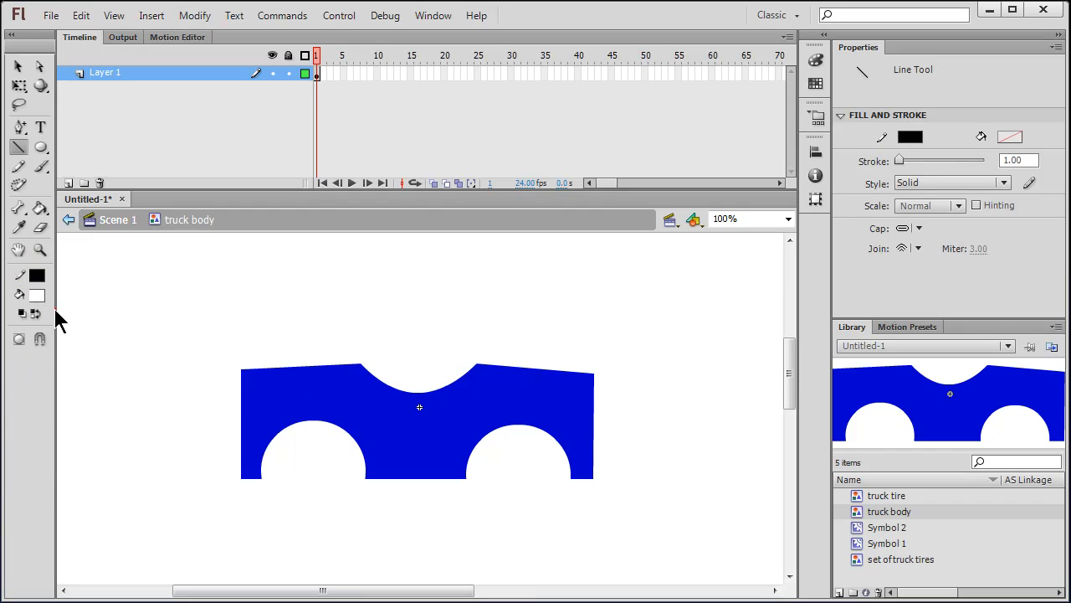
pyautogui.click(1016, 160)
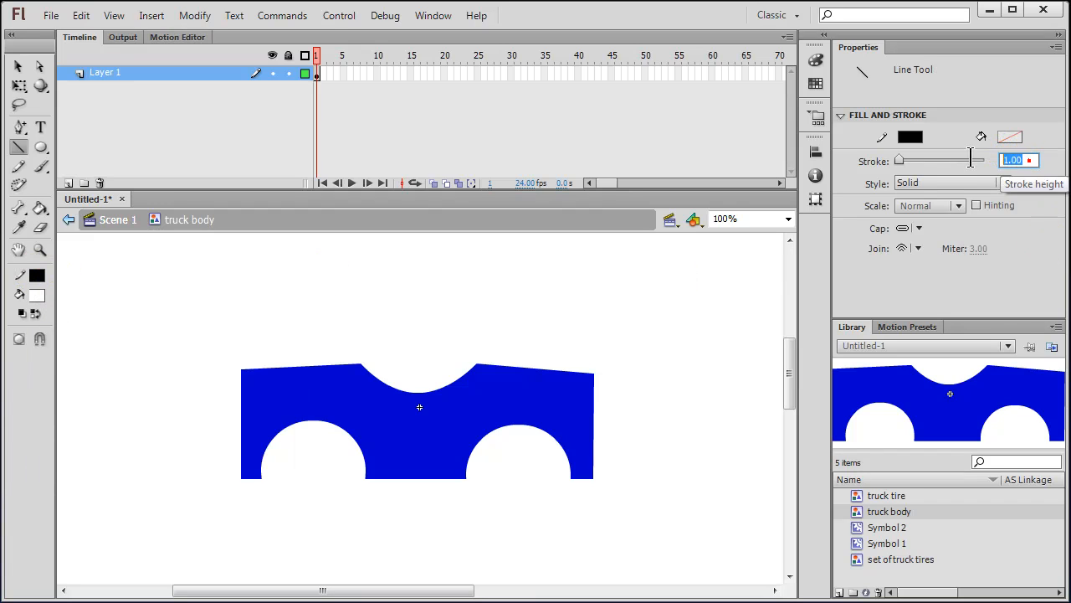
pyautogui.write('10')
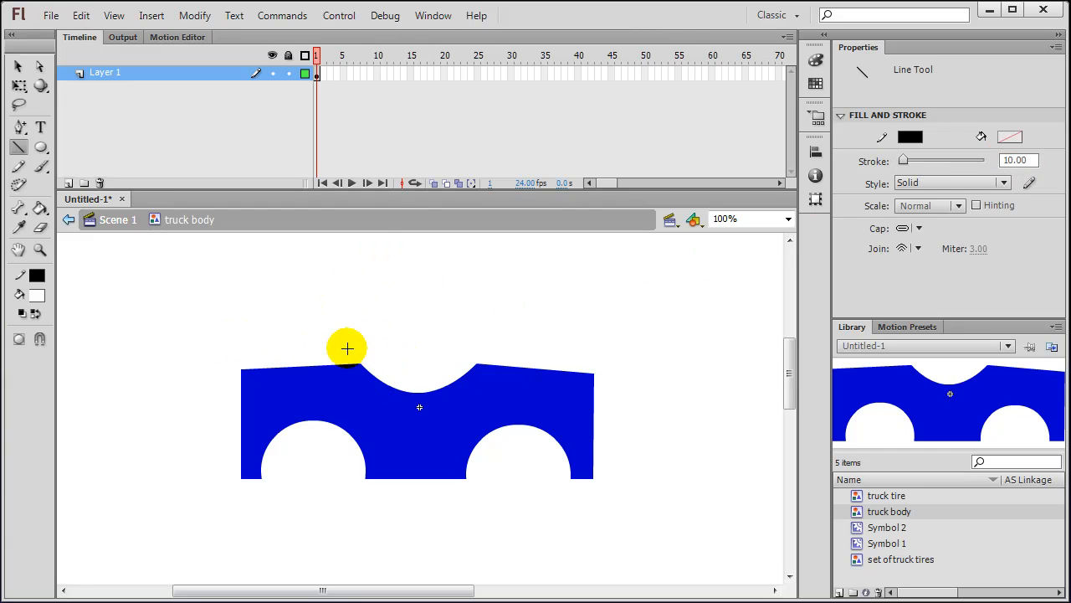
pyautogui.moveTo(351, 362); pyautogui.dragTo(348, 278)
pyautogui.moveTo(311, 324); pyautogui.dragTo(269, 367)
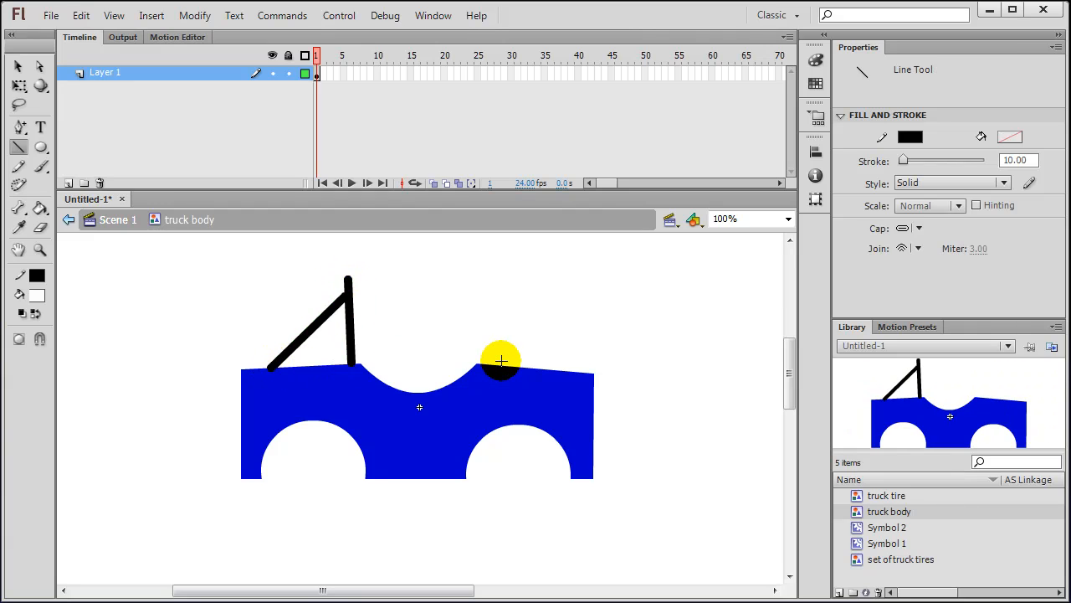
# Step: Bow the truck body's right edge slightly outward
pyautogui.click(17, 65)
pyautogui.doubleClick(597, 427)
pyautogui.moveTo(600, 428); pyautogui.dragTo(600, 429)
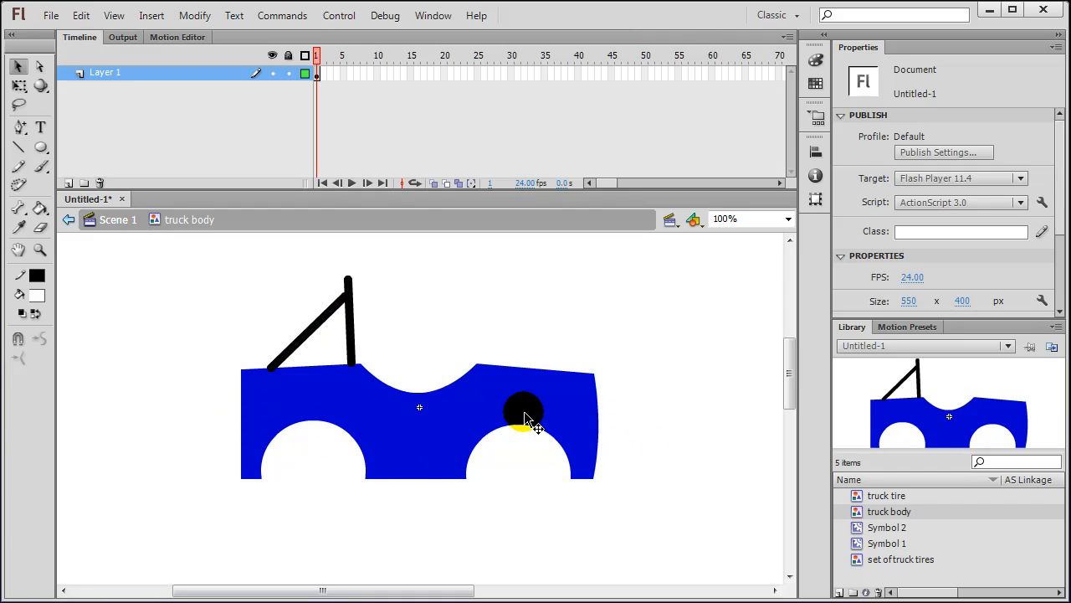
# Step: Draw a tall rectangle with dark grey fill and a black stroke of 1 left of the truck
pyautogui.click(40, 148)
pyautogui.moveTo(41, 147); pyautogui.dragTo(108, 148)
pyautogui.click(41, 300)
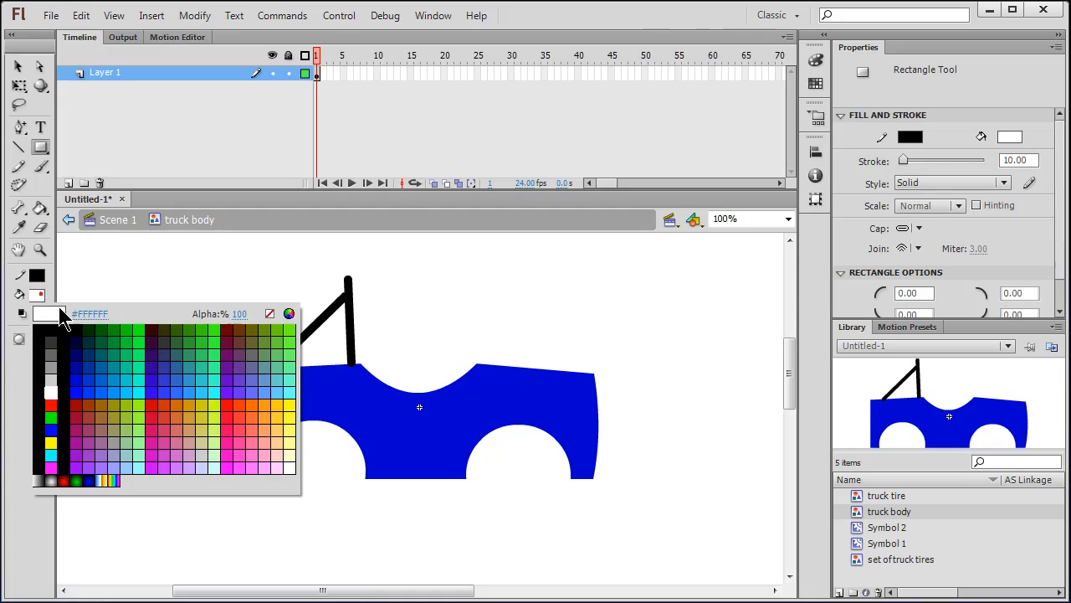
pyautogui.click(51, 329)
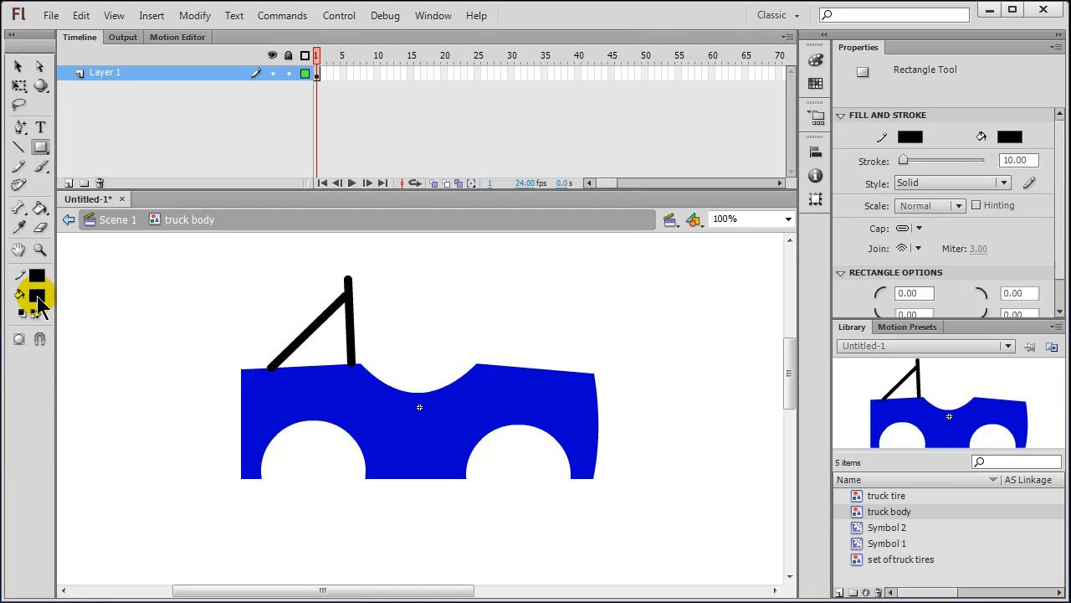
pyautogui.click(38, 294)
pyautogui.click(54, 336)
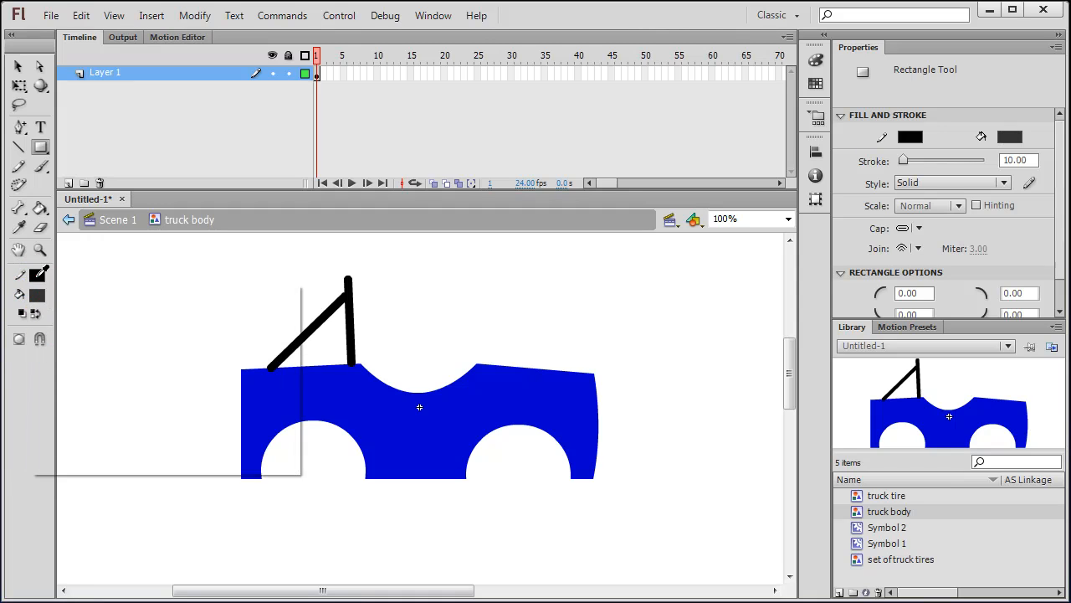
pyautogui.click(37, 281)
pyautogui.click(38, 308)
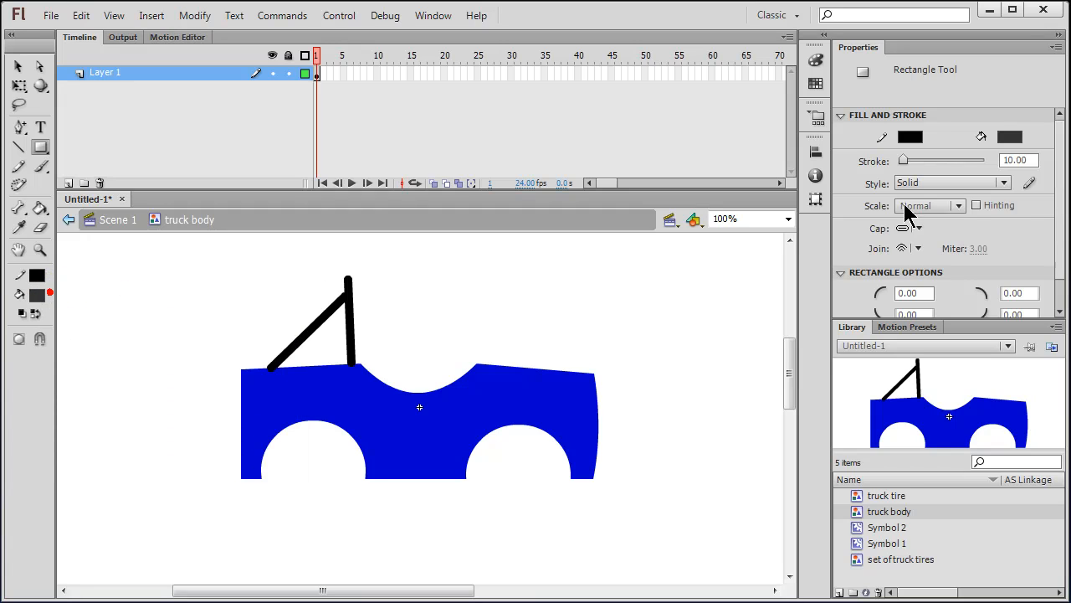
pyautogui.click(1017, 160)
pyautogui.moveTo(904, 159); pyautogui.dragTo(900, 160)
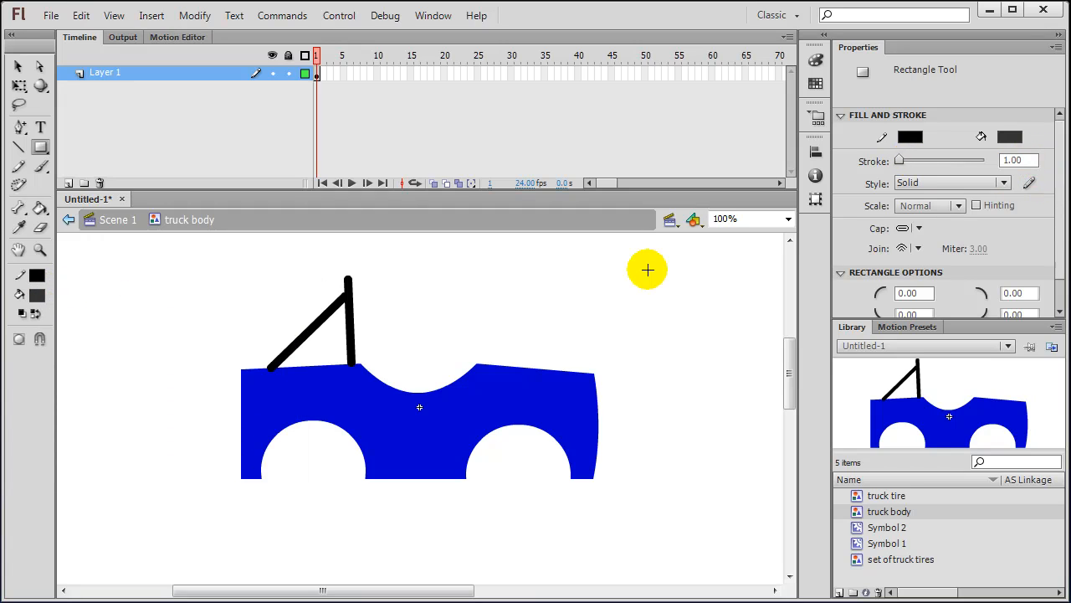
pyautogui.moveTo(140, 335); pyautogui.dragTo(175, 438)
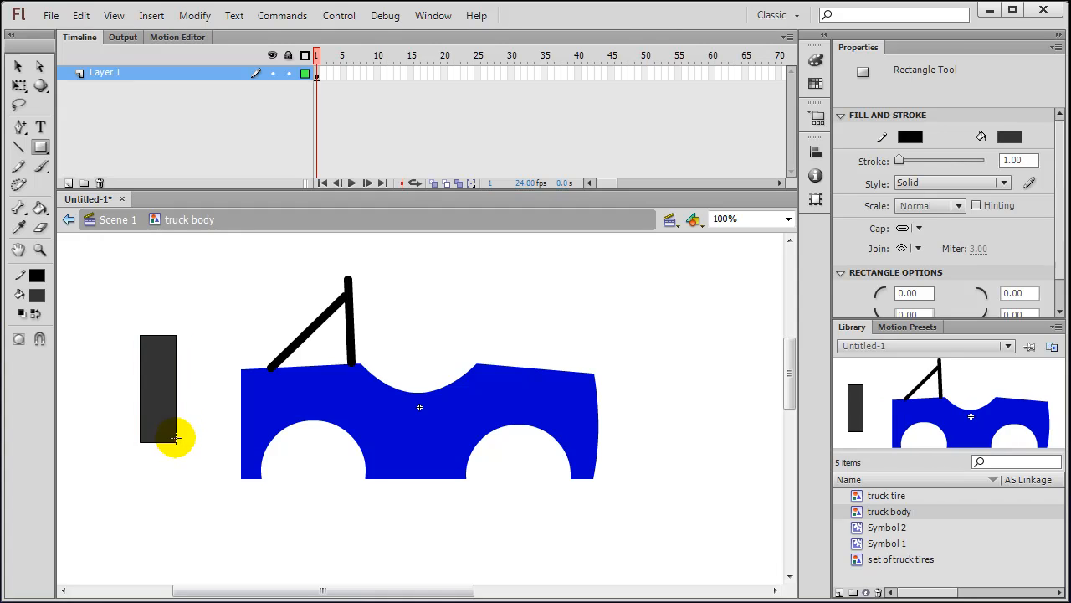
# Step: Round the dark bar's top and bottom edges and butt it against the body's left end
pyautogui.click(18, 66)
pyautogui.moveTo(108, 306); pyautogui.dragTo(210, 471)
pyautogui.moveTo(161, 416); pyautogui.dragTo(215, 411)
pyautogui.click(138, 418)
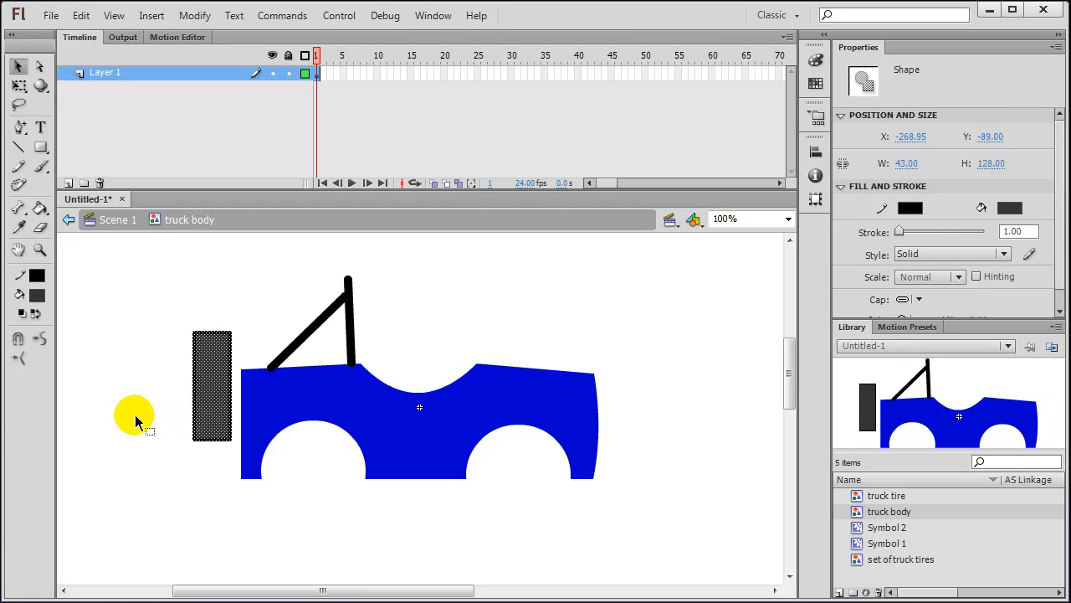
pyautogui.click(212, 334)
pyautogui.moveTo(212, 339); pyautogui.dragTo(210, 326)
pyautogui.moveTo(212, 443); pyautogui.dragTo(211, 448)
pyautogui.moveTo(152, 291); pyautogui.dragTo(237, 463)
pyautogui.moveTo(222, 406); pyautogui.dragTo(226, 410)
pyautogui.click(150, 429)
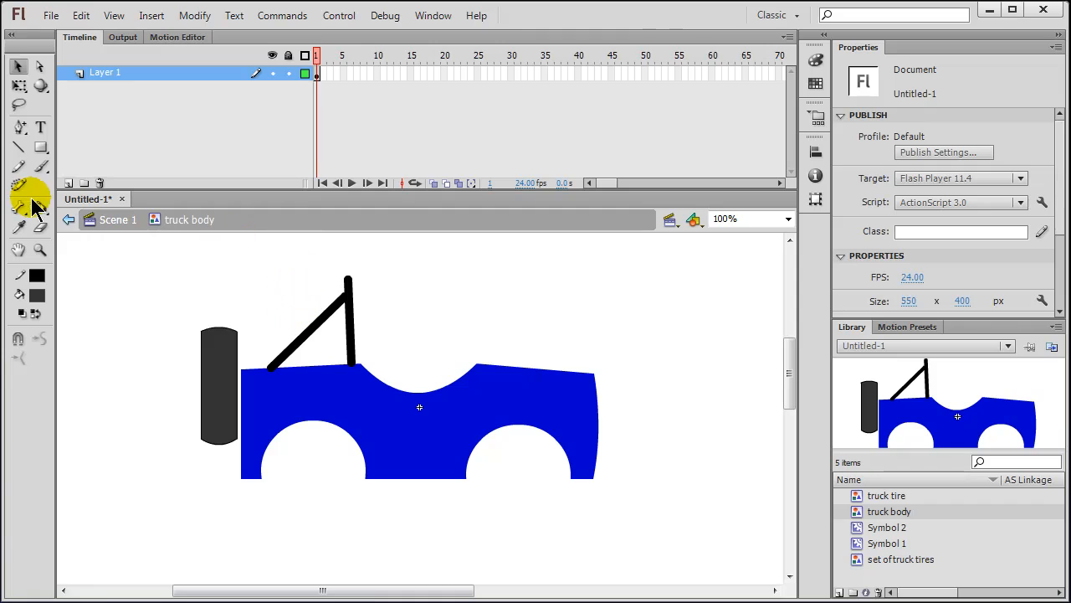
# Step: Draw an 8-px black slanted post and a T-shaped steering wheel in the body's dip
pyautogui.click(18, 147)
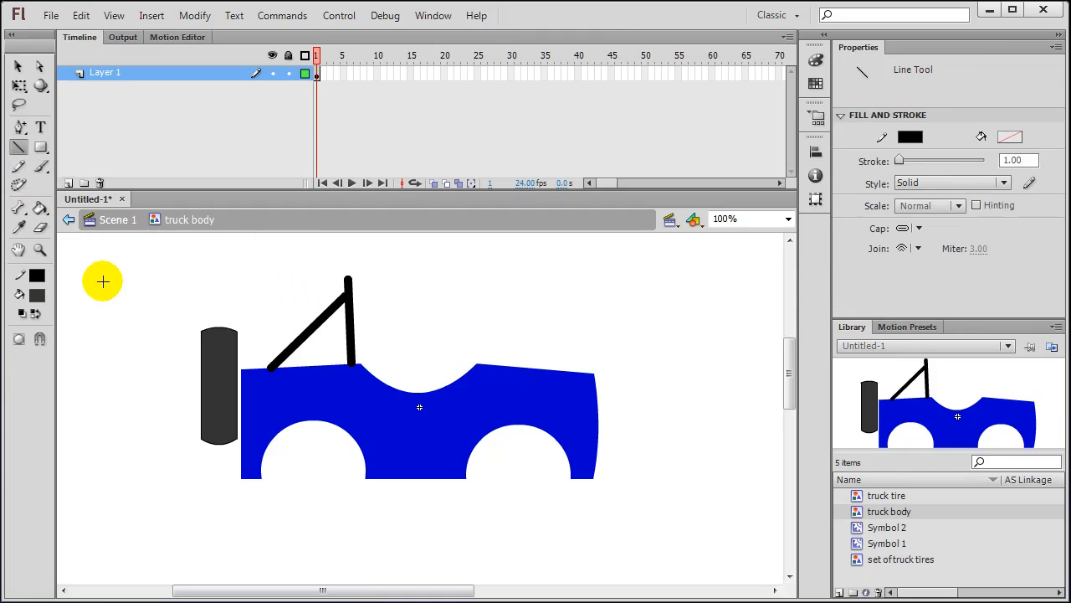
pyautogui.click(1016, 160)
pyautogui.write('8')
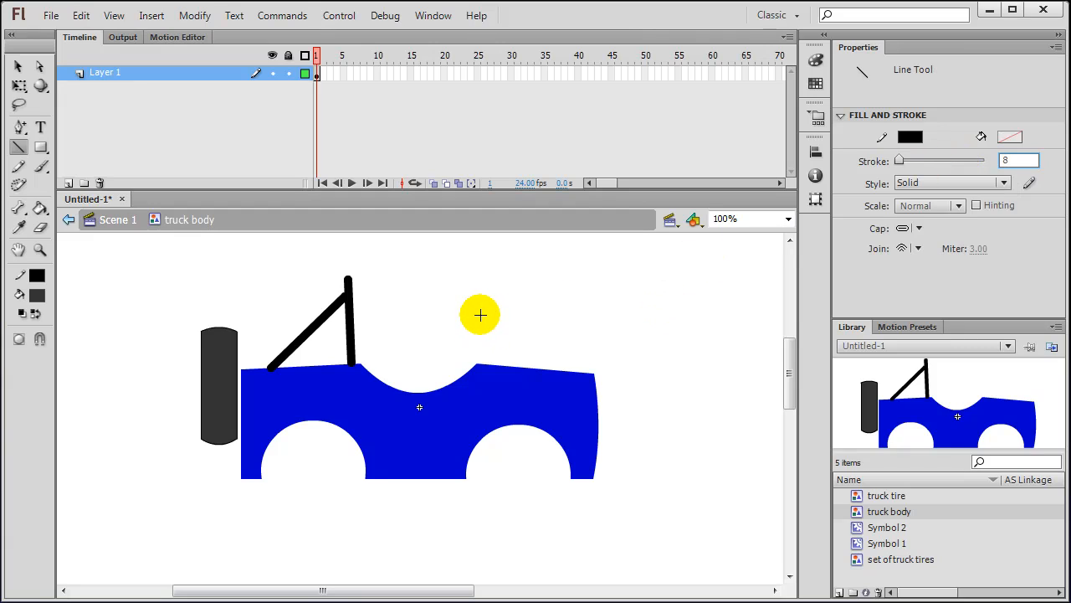
pyautogui.moveTo(477, 308); pyautogui.dragTo(489, 366)
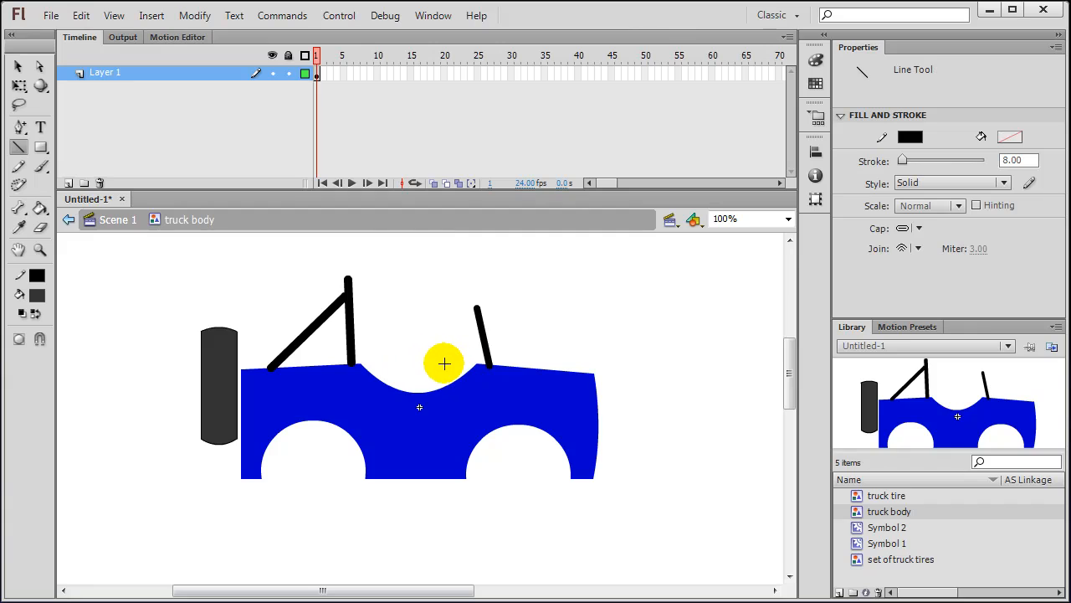
pyautogui.moveTo(461, 381)
pyautogui.mouseDown()
pyautogui.moveTo(466, 346)
pyautogui.moveTo(435, 361)
pyautogui.moveTo(444, 346)
pyautogui.mouseUp()
pyautogui.moveTo(588, 380); pyautogui.dragTo(607, 374)
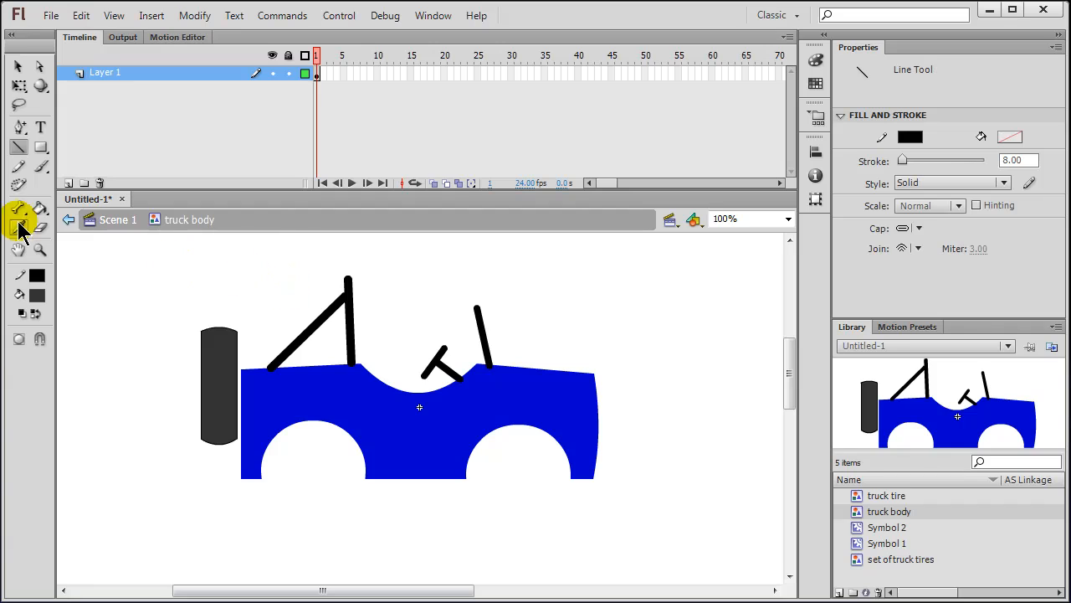
pyautogui.click(18, 148)
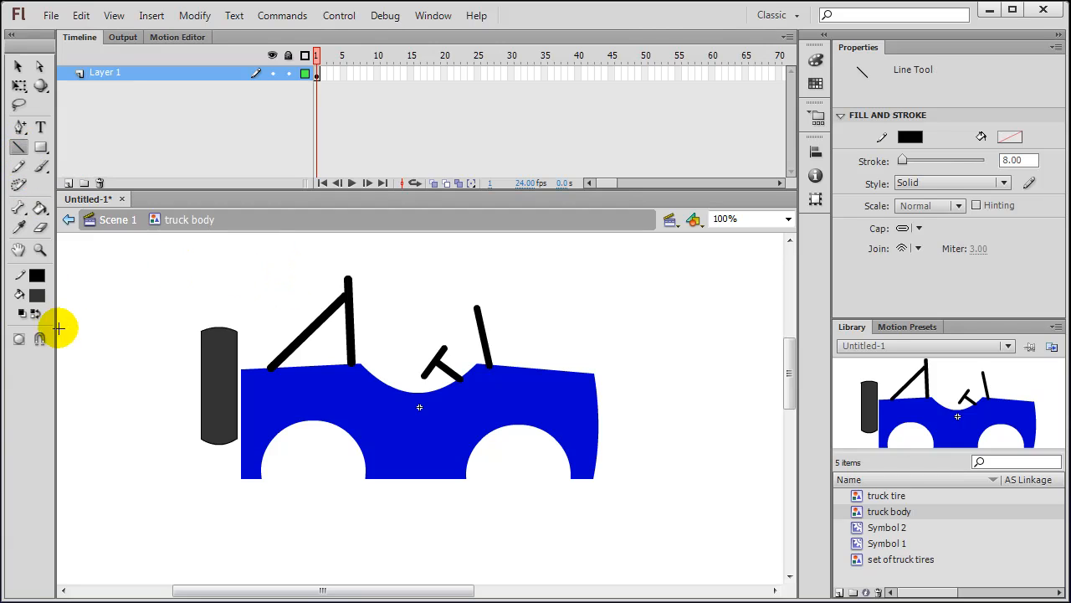
# Step: Switch the stroke to dark red and draw two slanted struts in each wheel well
pyautogui.click(37, 280)
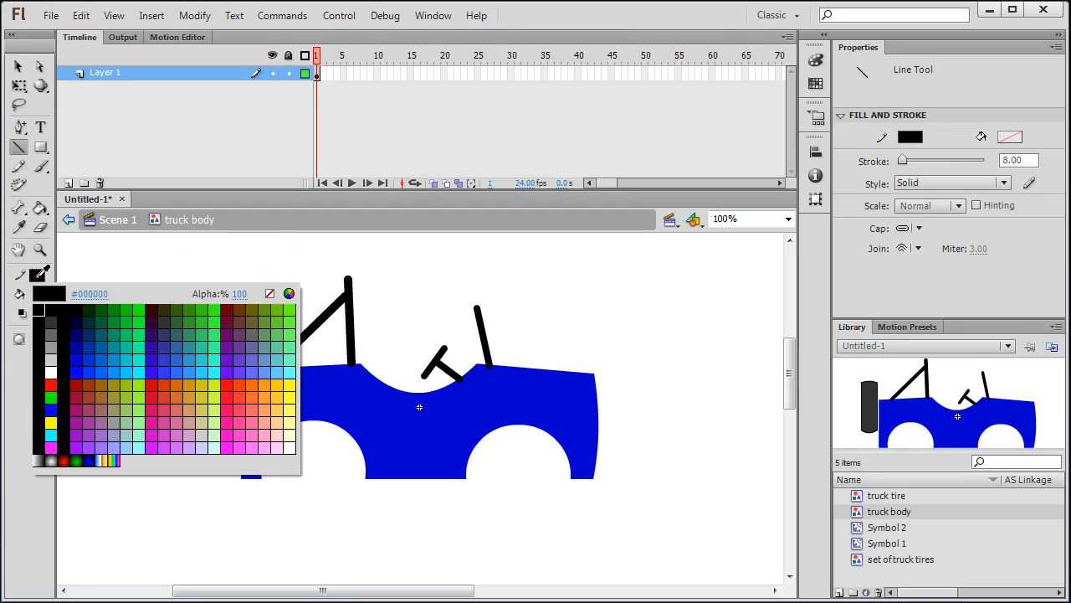
pyautogui.click(81, 378)
pyautogui.moveTo(275, 437); pyautogui.dragTo(292, 465)
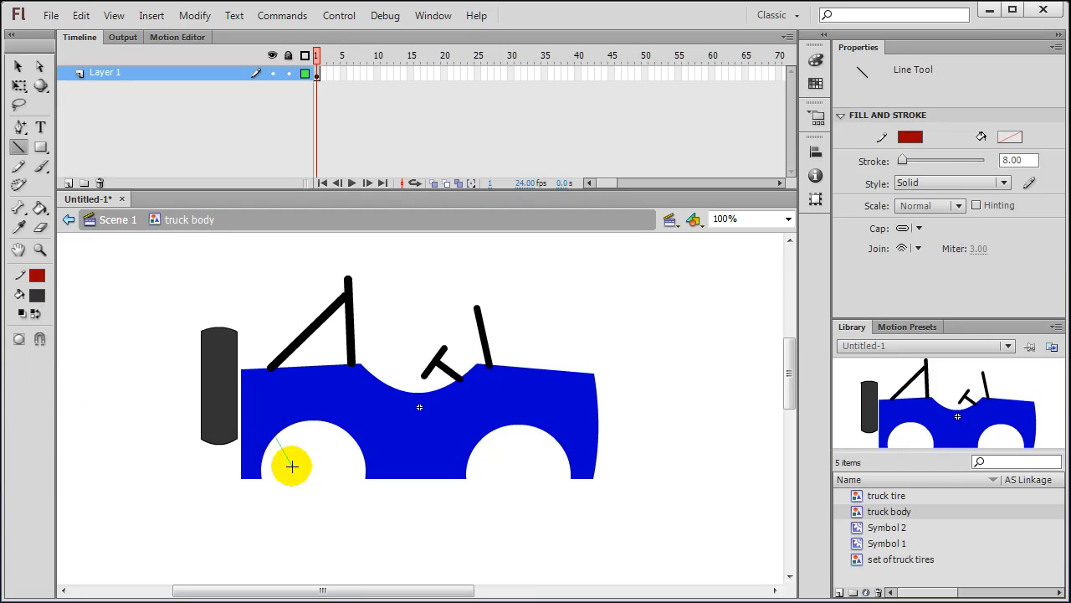
pyautogui.moveTo(347, 432); pyautogui.dragTo(331, 469)
pyautogui.moveTo(485, 439); pyautogui.dragTo(499, 470)
pyautogui.moveTo(569, 444)
pyautogui.mouseDown()
pyautogui.moveTo(556, 437)
pyautogui.moveTo(537, 468)
pyautogui.moveTo(581, 440)
pyautogui.mouseUp()
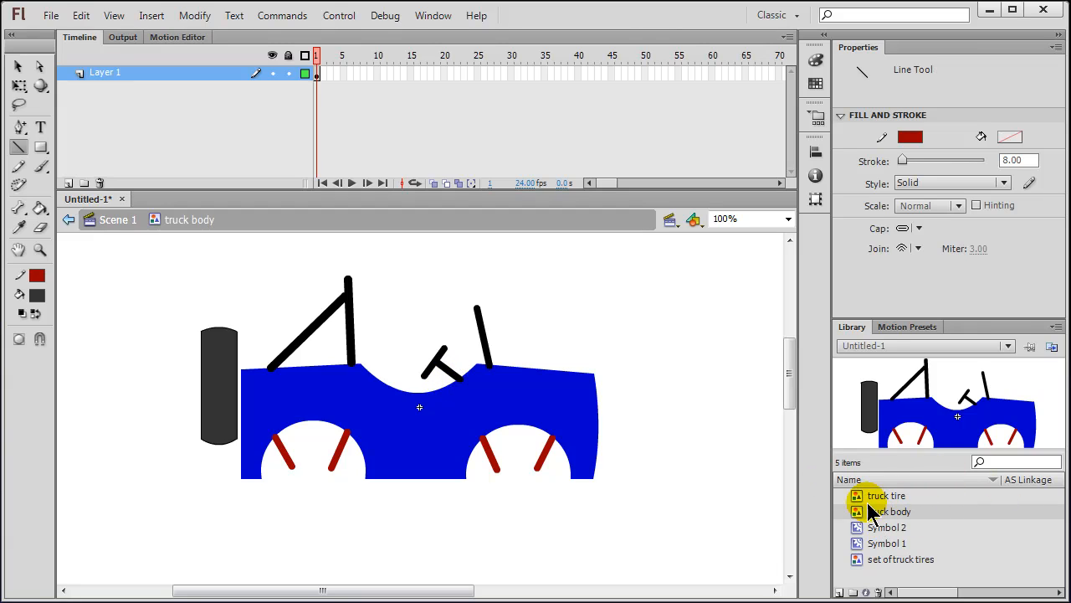
# Step: Back in Scene 1, add Layer 3 above truck tires, keeping its default name, and select its first frame
pyautogui.click(112, 226)
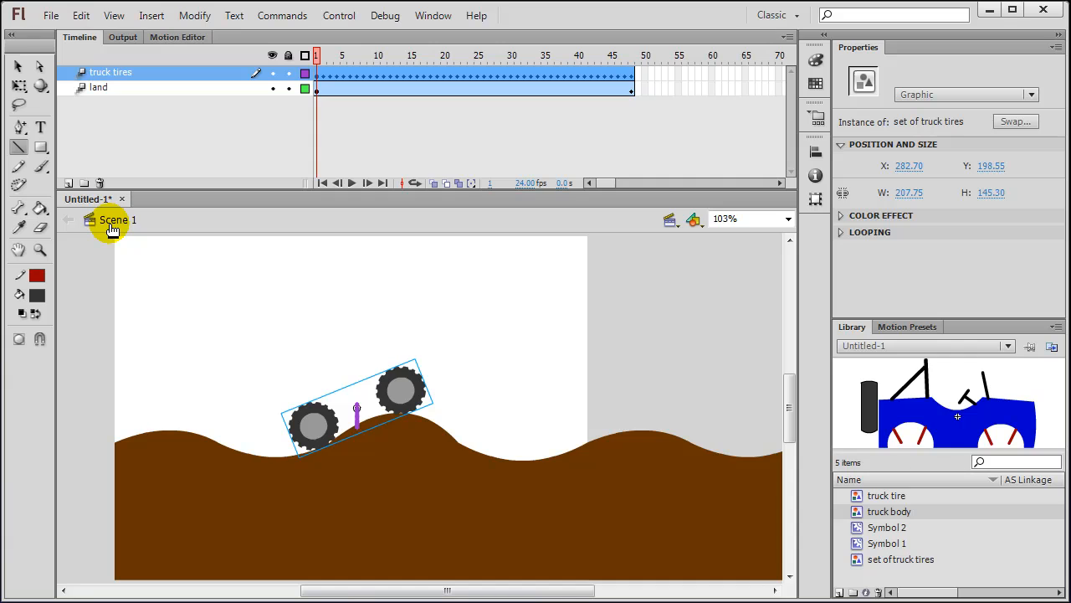
pyautogui.click(67, 182)
pyautogui.doubleClick(114, 70)
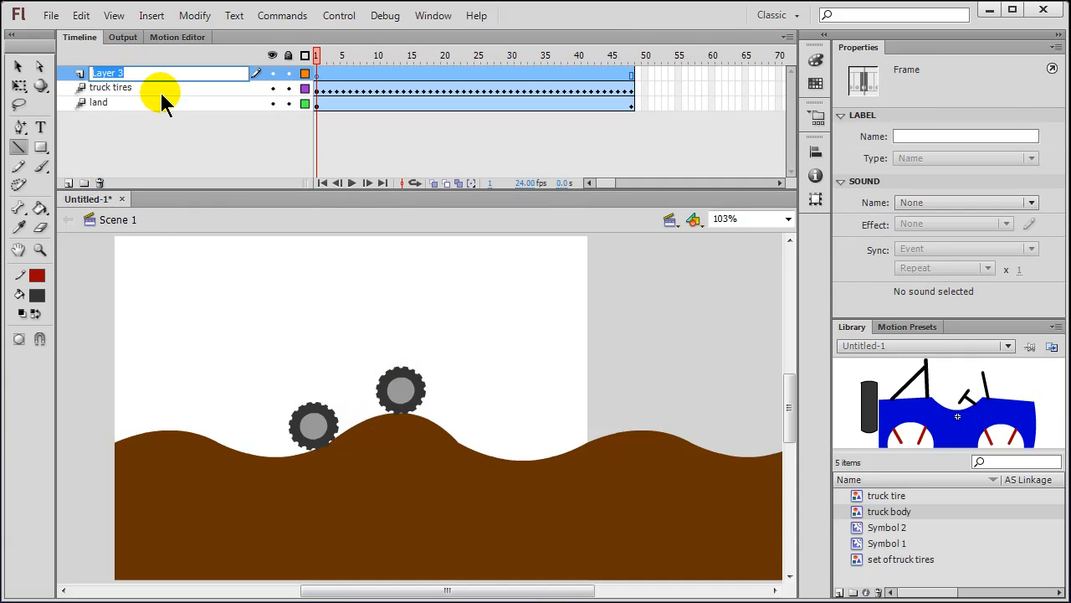
pyautogui.write('truck body')
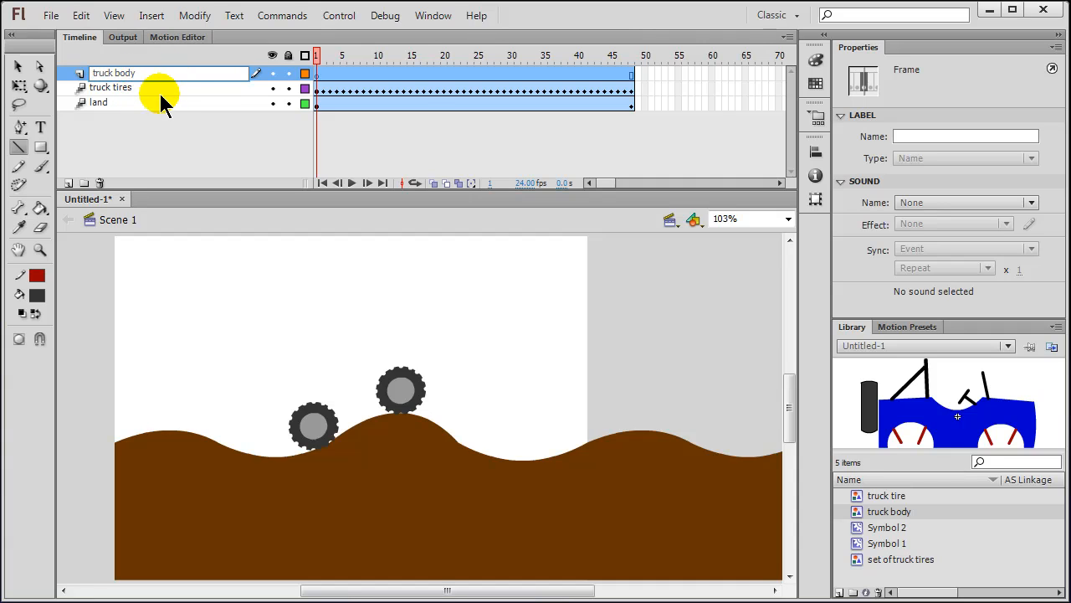
pyautogui.press('Escape')
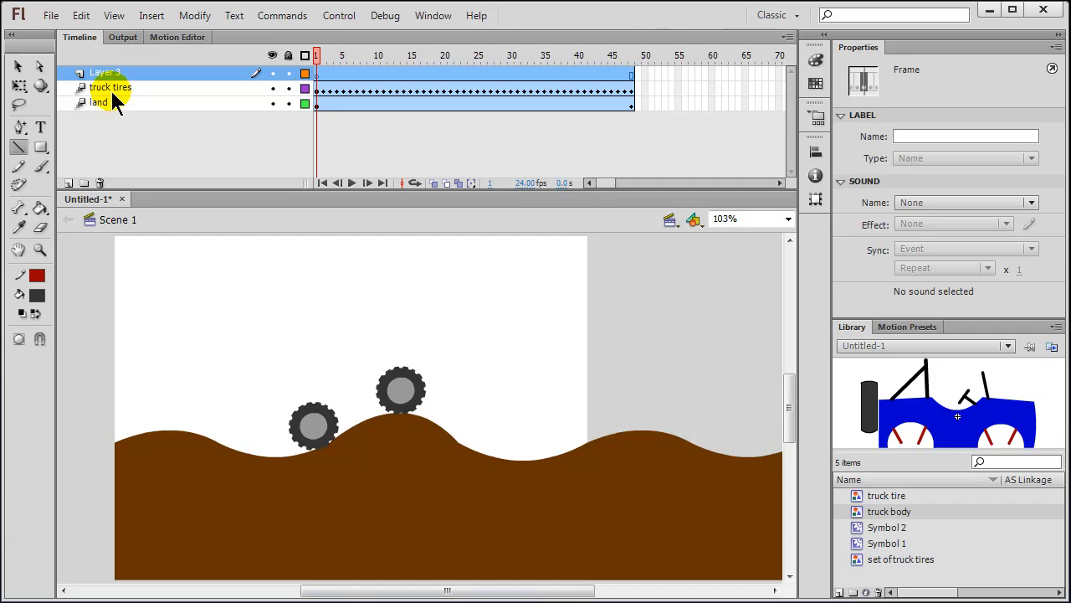
pyautogui.click(316, 75)
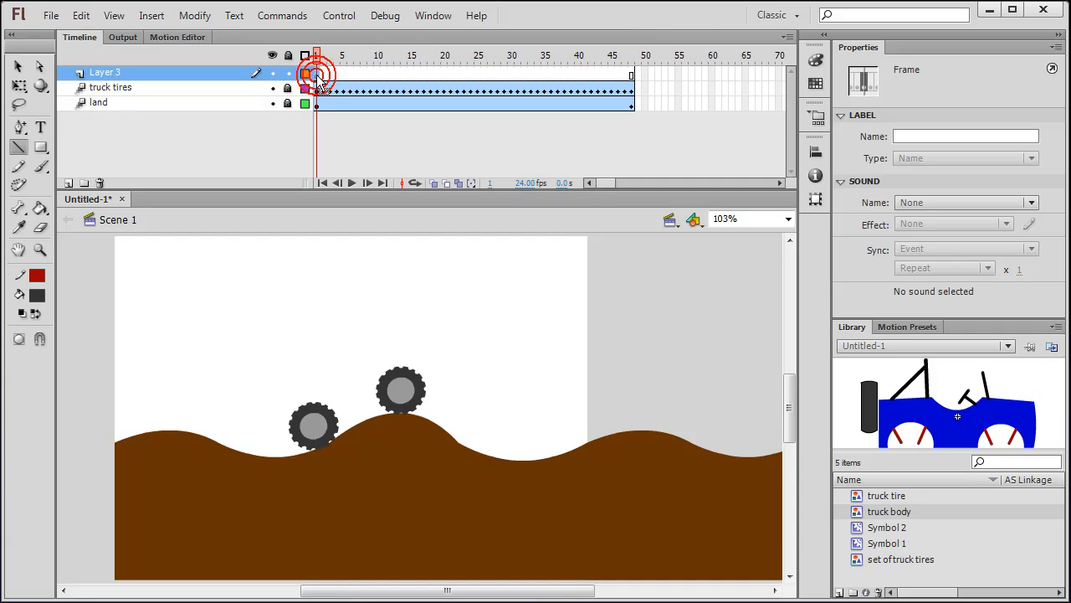
# Step: Drag the truck body symbol from the Library onto the stage, then shrink it and move it toward the tires
pyautogui.click(865, 498)
pyautogui.click(868, 511)
pyautogui.moveTo(867, 511); pyautogui.dragTo(491, 301)
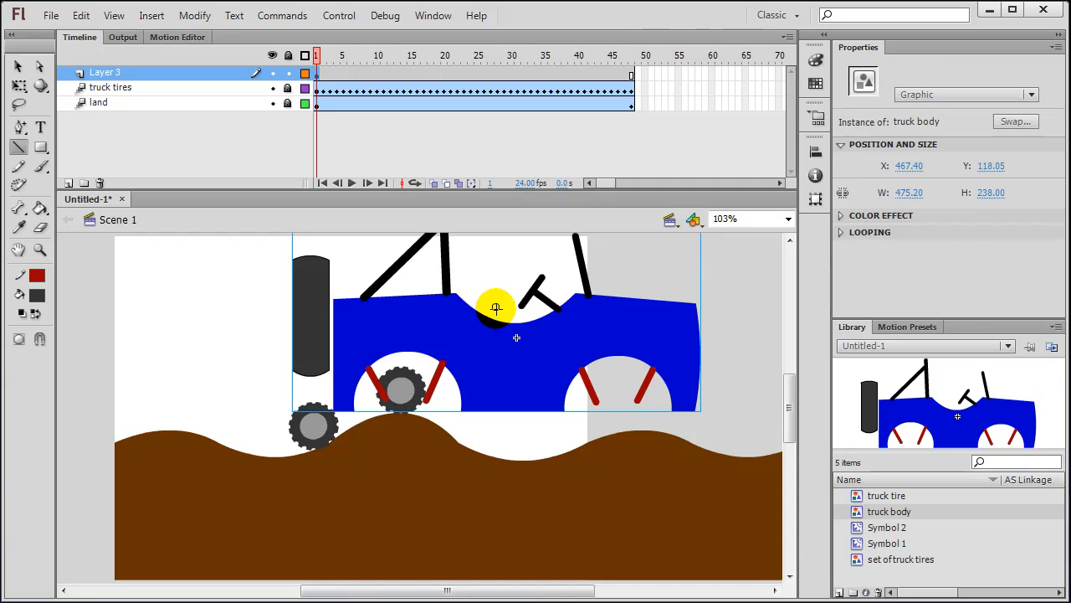
pyautogui.click(19, 85)
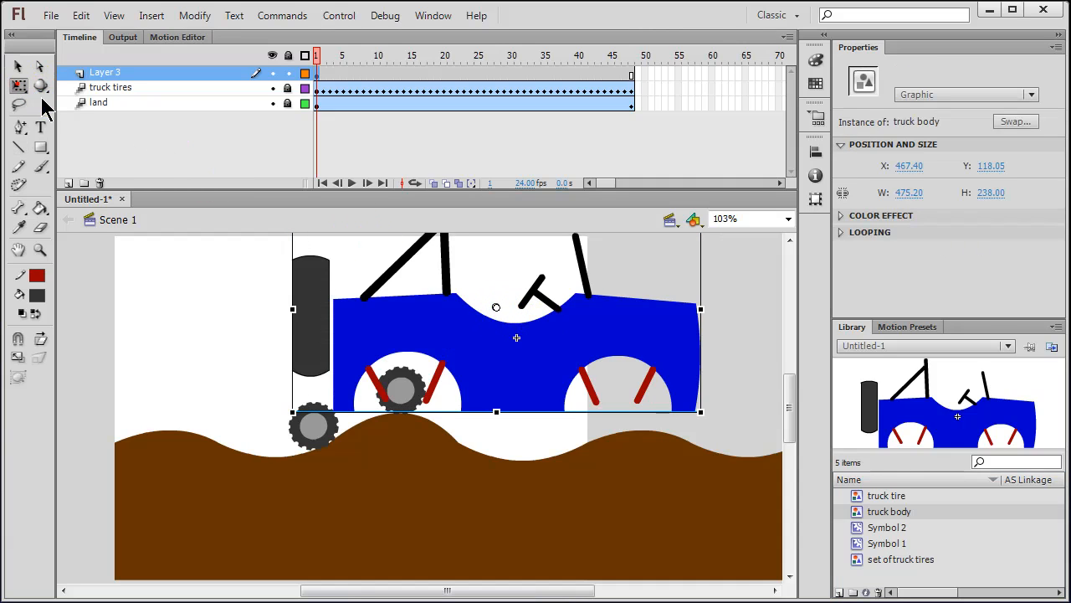
pyautogui.moveTo(702, 413); pyautogui.dragTo(572, 345)
pyautogui.moveTo(490, 310); pyautogui.dragTo(355, 346)
# Step: At 200% zoom, rotate and lower the truck body so it sits tilted on the tires
pyautogui.click(787, 218)
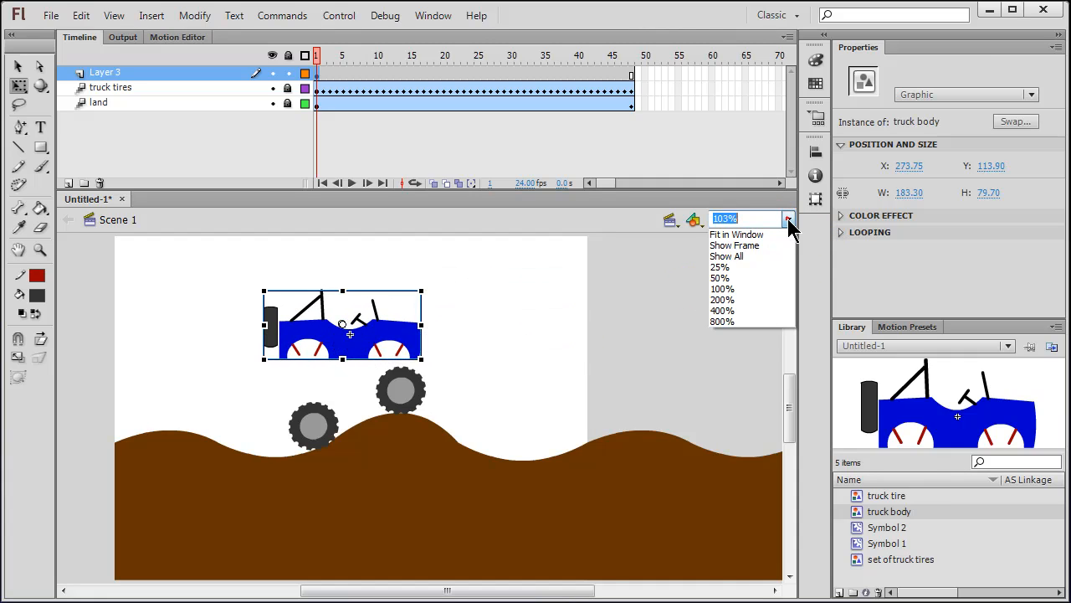
pyautogui.click(723, 300)
pyautogui.moveTo(790, 391); pyautogui.dragTo(792, 410)
pyautogui.moveTo(256, 376); pyautogui.dragTo(313, 411)
pyautogui.moveTo(455, 354); pyautogui.dragTo(415, 435)
pyautogui.moveTo(521, 316); pyautogui.dragTo(542, 313)
pyautogui.moveTo(491, 347)
pyautogui.mouseDown()
pyautogui.moveTo(514, 343)
pyautogui.moveTo(506, 351)
pyautogui.mouseUp()
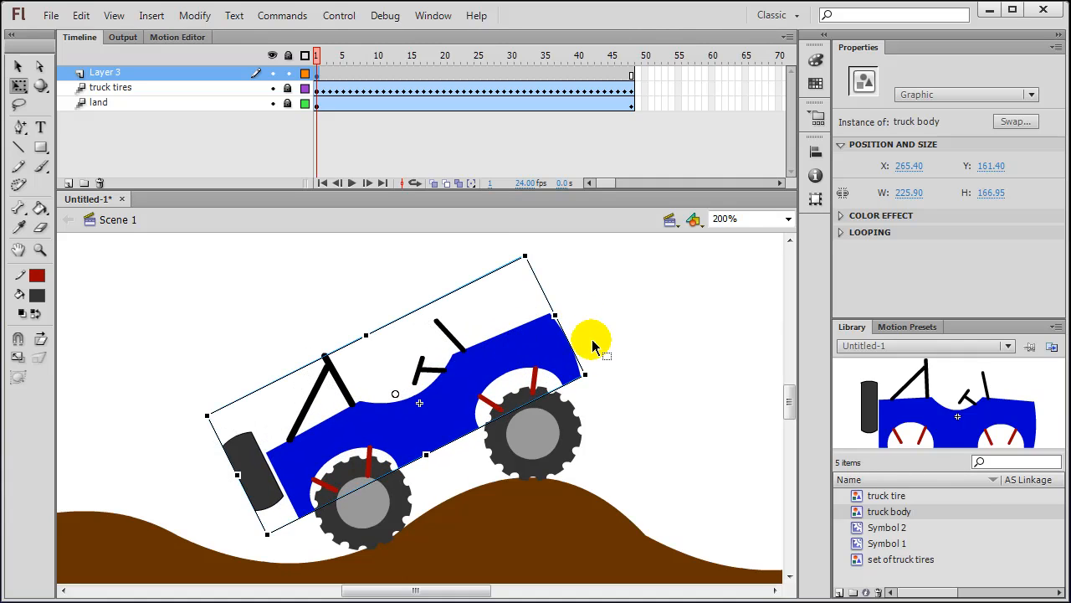
pyautogui.moveTo(600, 370); pyautogui.dragTo(600, 371)
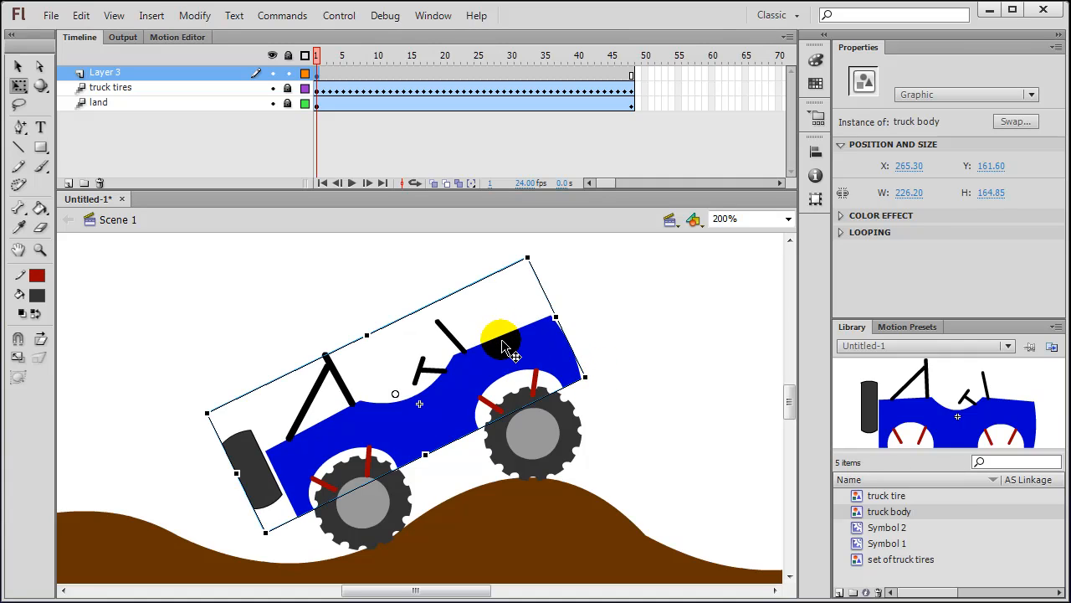
pyautogui.moveTo(503, 344); pyautogui.dragTo(503, 353)
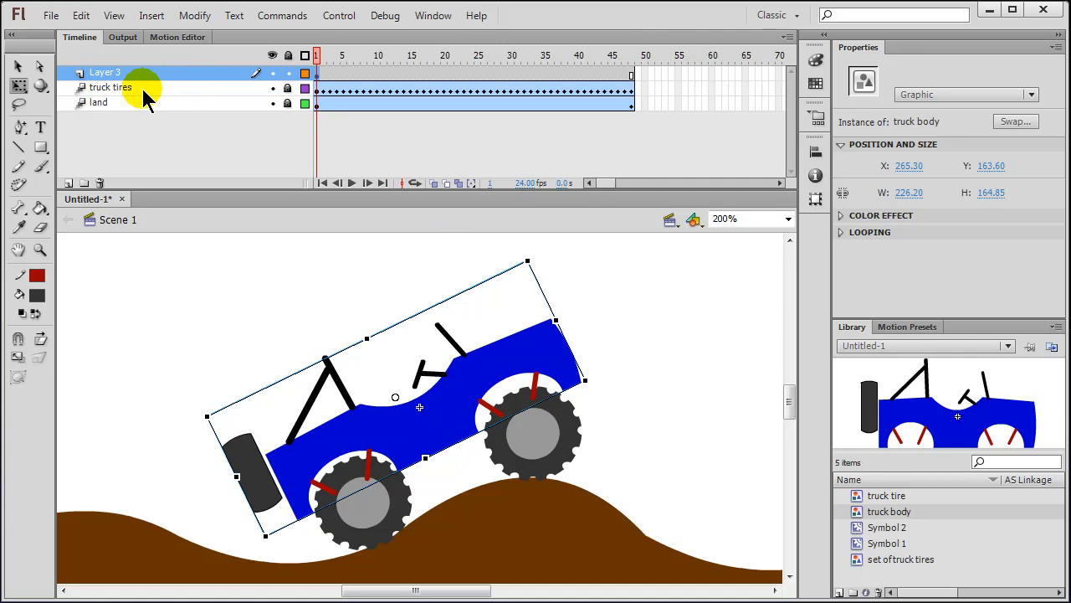
# Step: Rename Layer 3 to 'truck body', drag it below truck tires, and reselect the body
pyautogui.doubleClick(109, 73)
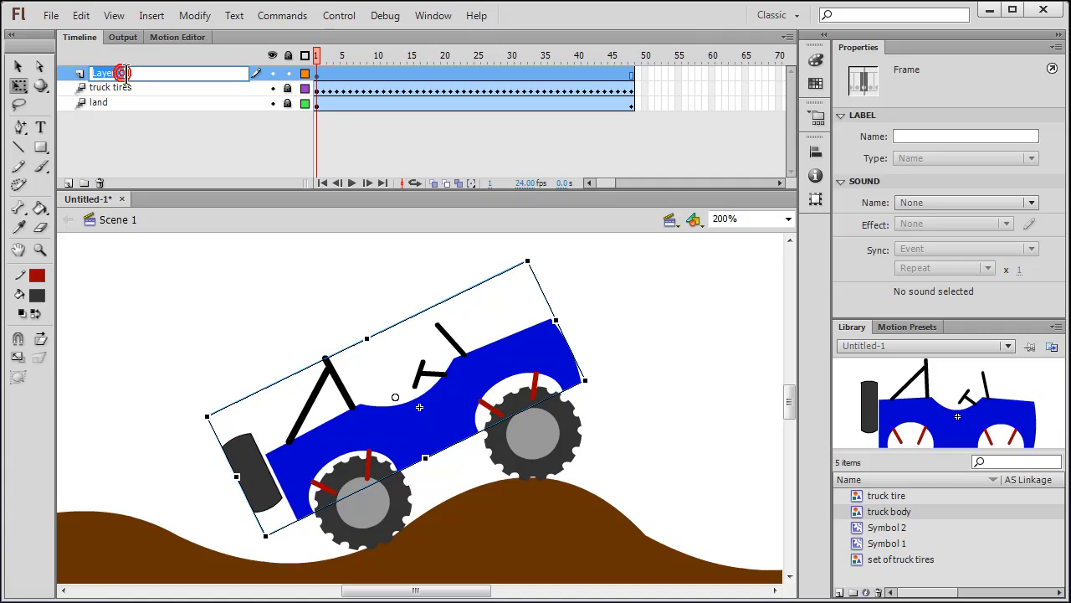
pyautogui.write('truck body')
pyautogui.press('Return')
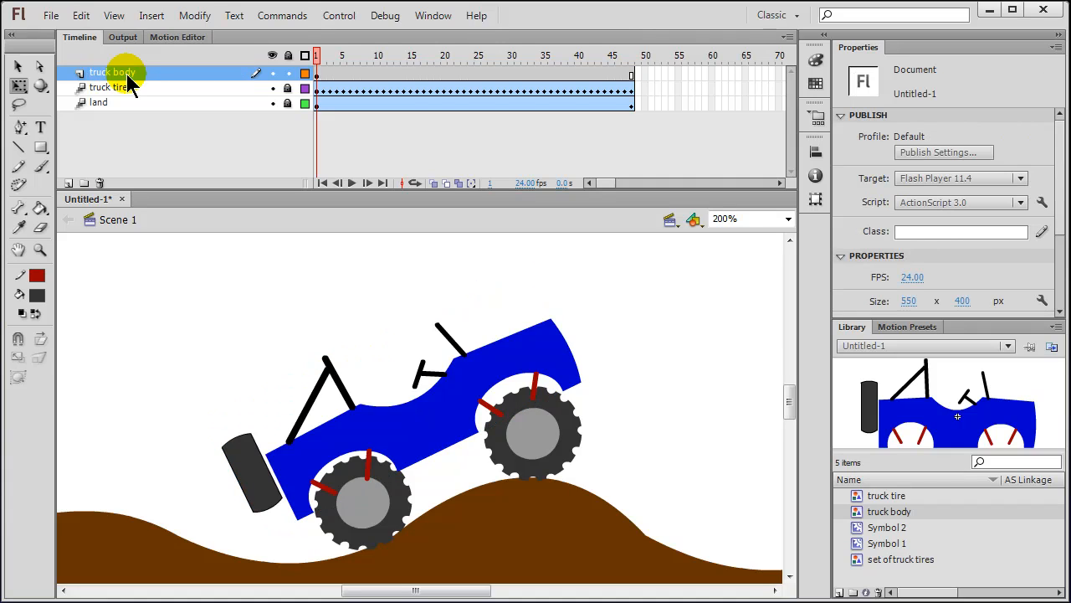
pyautogui.moveTo(124, 80); pyautogui.dragTo(126, 94)
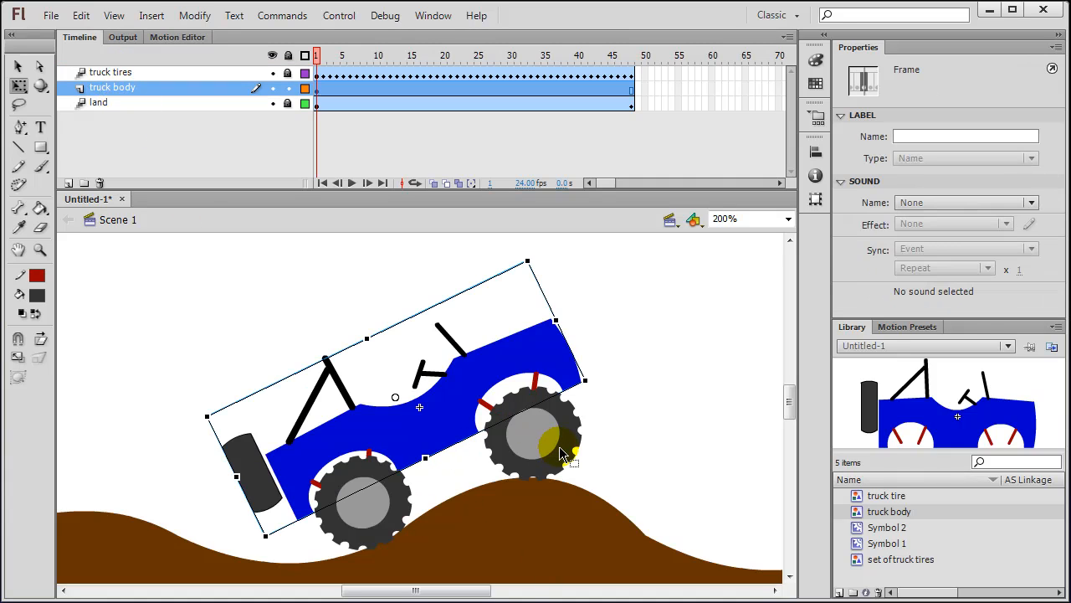
pyautogui.click(651, 437)
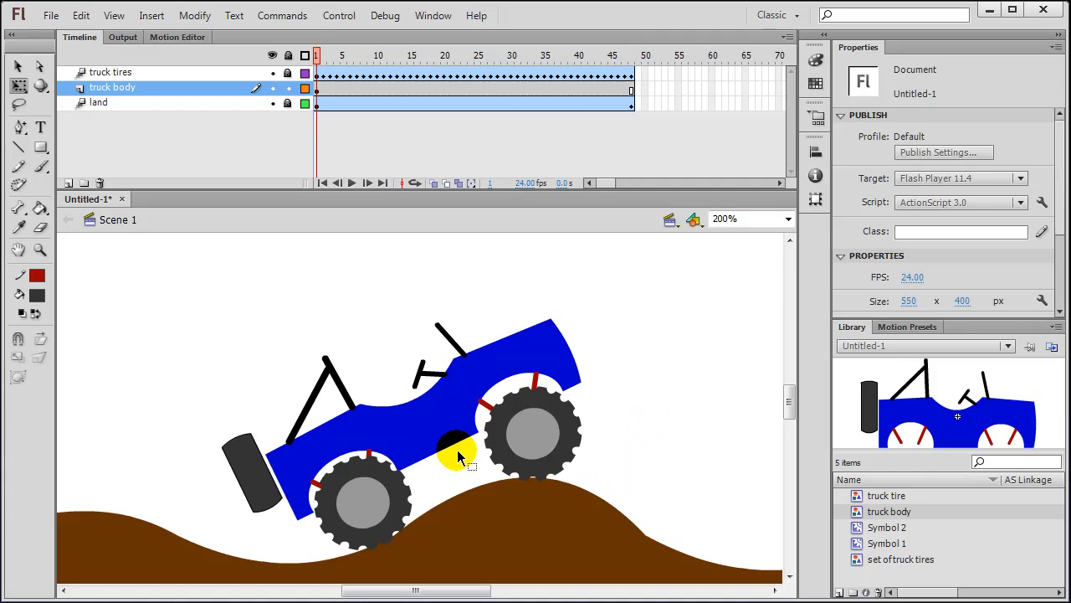
pyautogui.moveTo(458, 451); pyautogui.dragTo(405, 471)
pyautogui.doubleClick(427, 437)
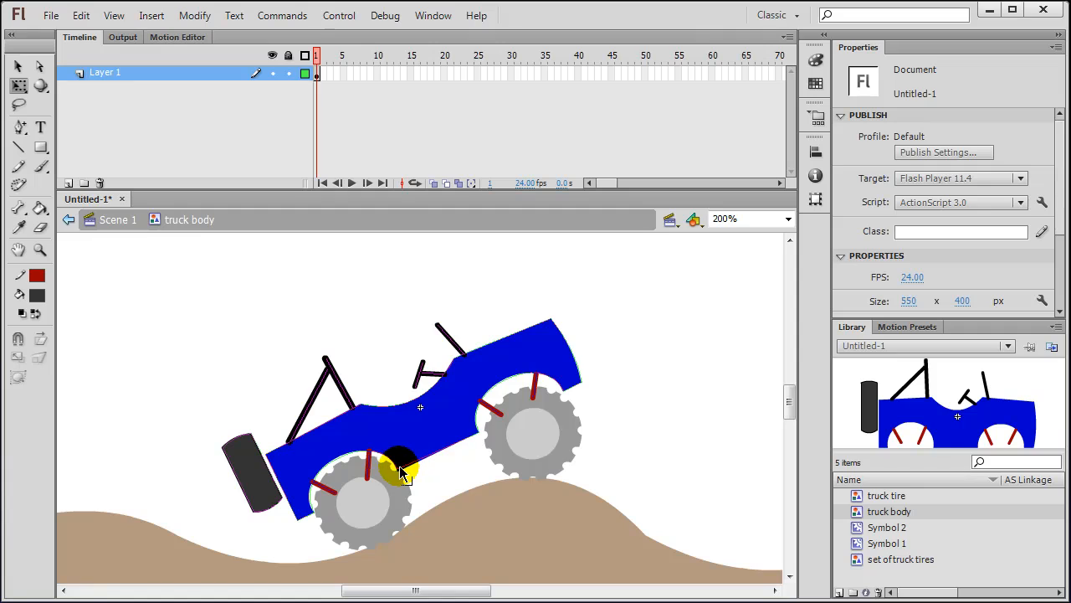
pyautogui.moveTo(403, 475)
pyautogui.mouseDown()
pyautogui.moveTo(414, 475)
pyautogui.moveTo(399, 475)
pyautogui.mouseUp()
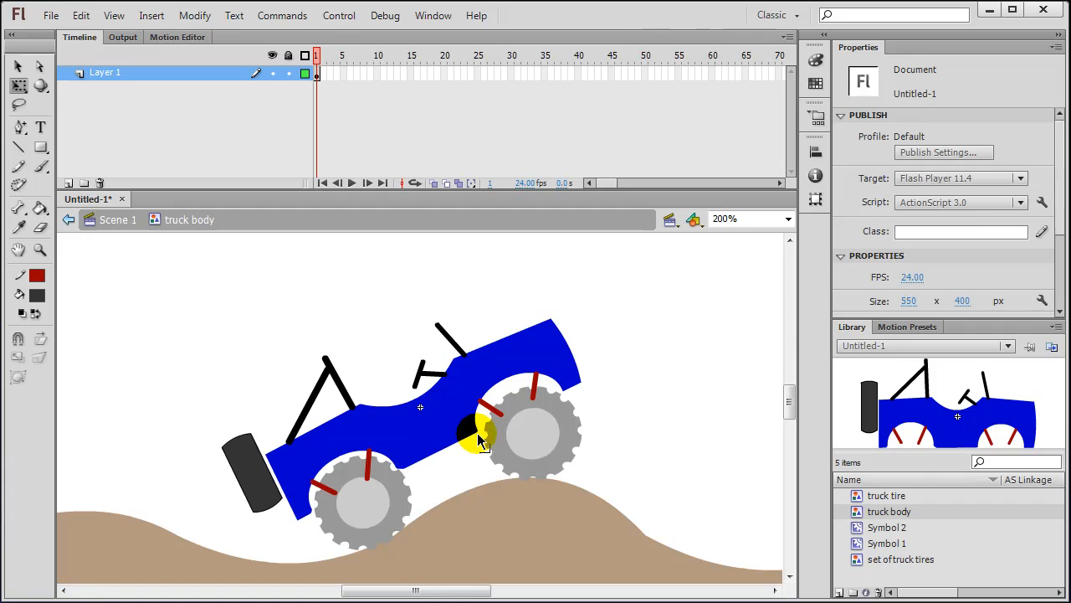
pyautogui.click(110, 220)
pyautogui.click(704, 416)
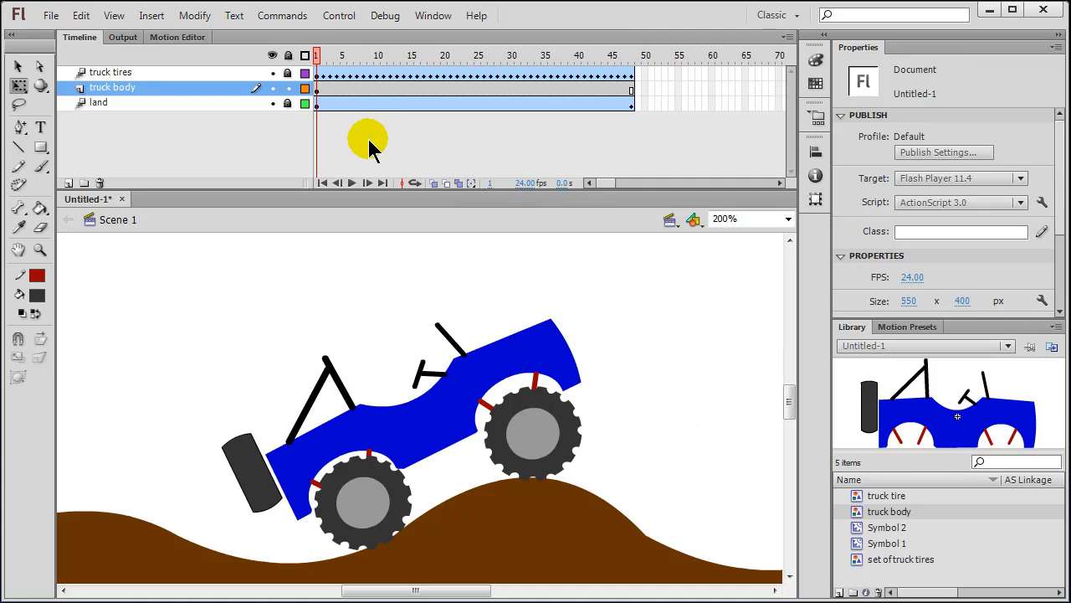
# Step: Create a motion tween on the truck body layer and set the stage zoom to 150%
pyautogui.rightClick(318, 91)
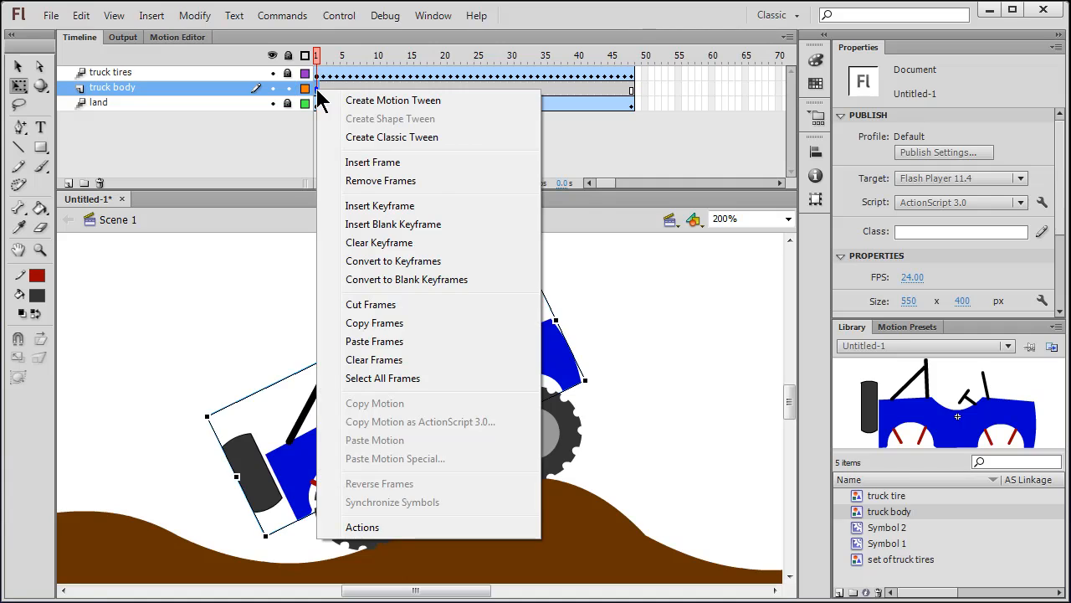
pyautogui.click(343, 98)
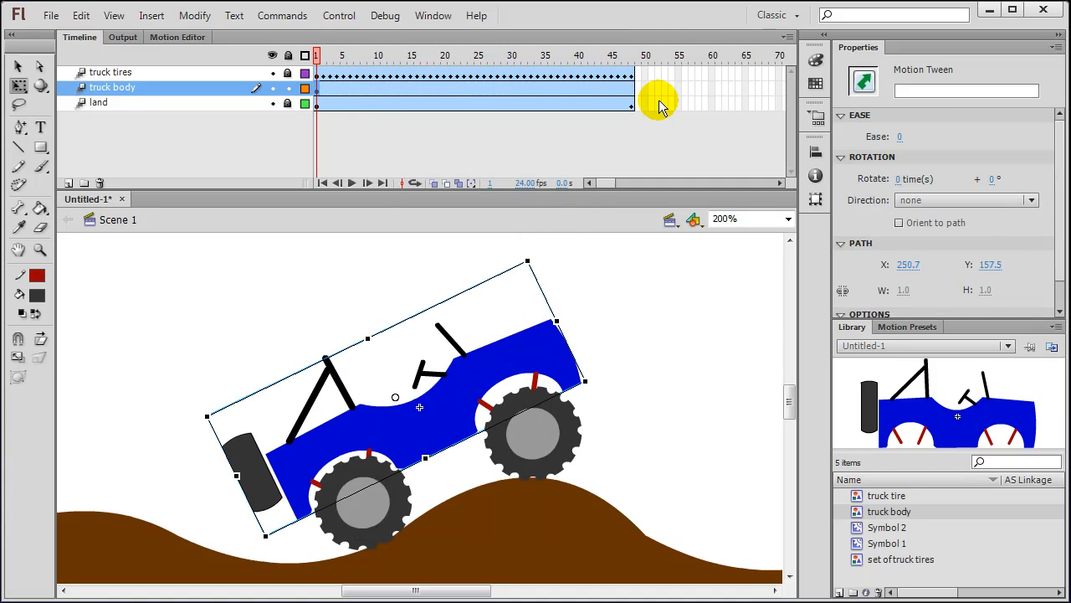
pyautogui.click(787, 219)
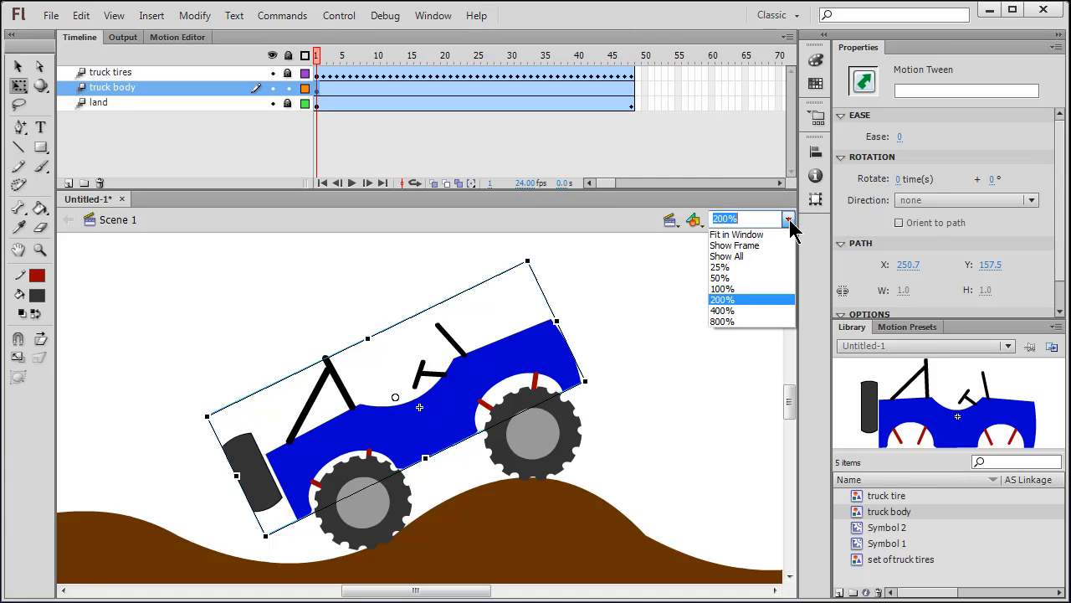
pyautogui.click(788, 220)
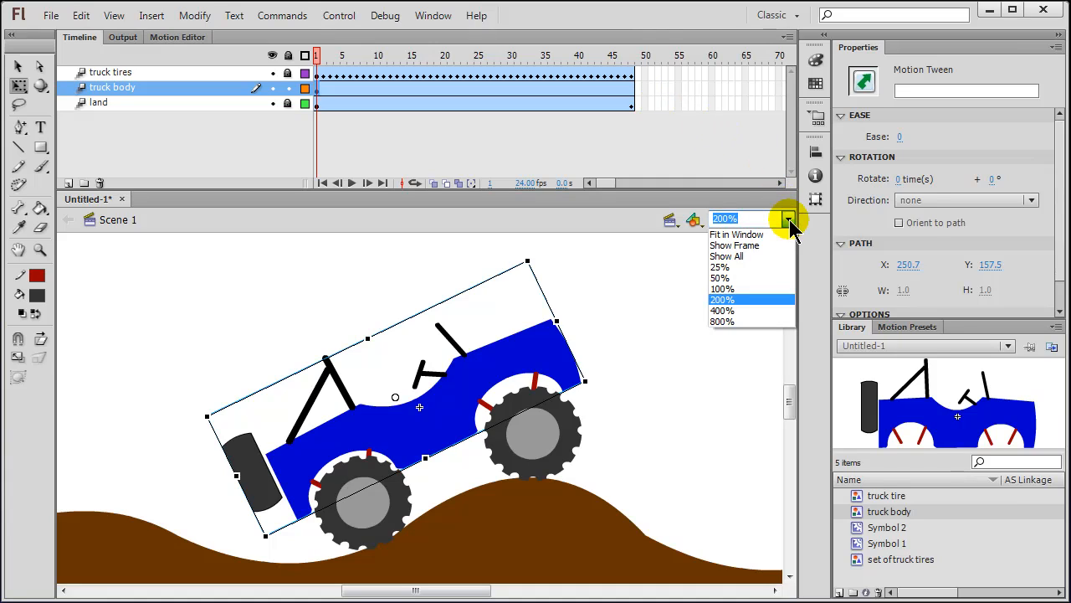
pyautogui.click(742, 217)
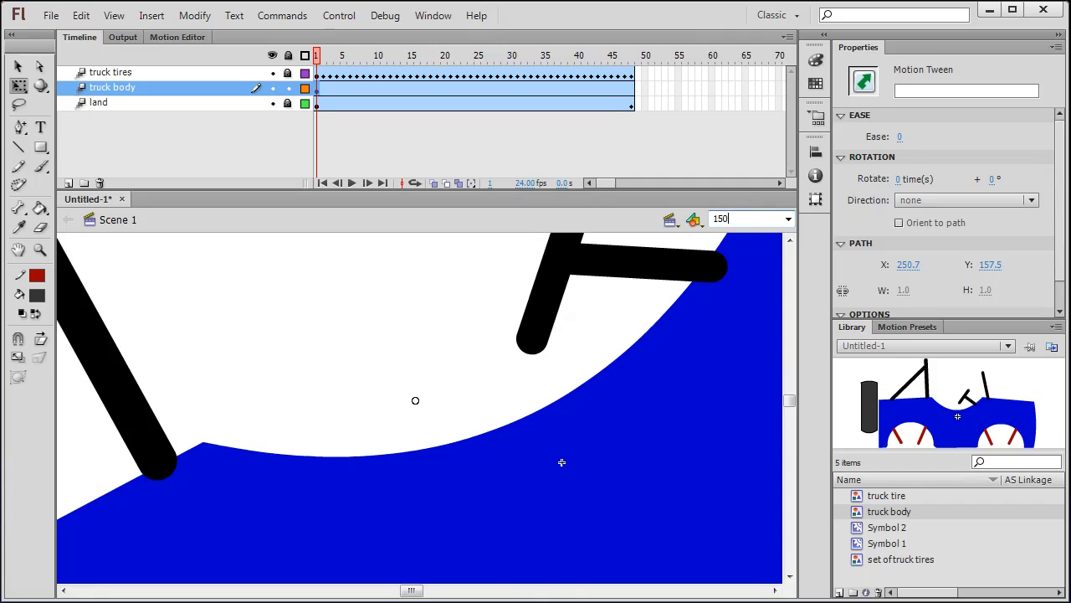
pyautogui.press('Return')
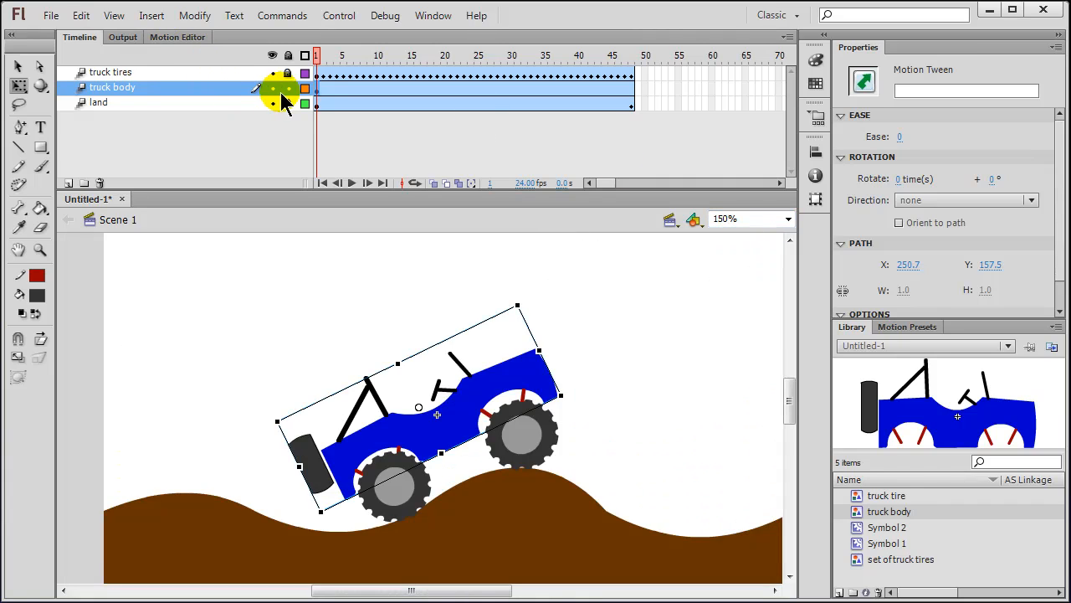
# Step: At frame 2, tilt the truck body slightly clockwise and nudge it up and right
pyautogui.click(324, 97)
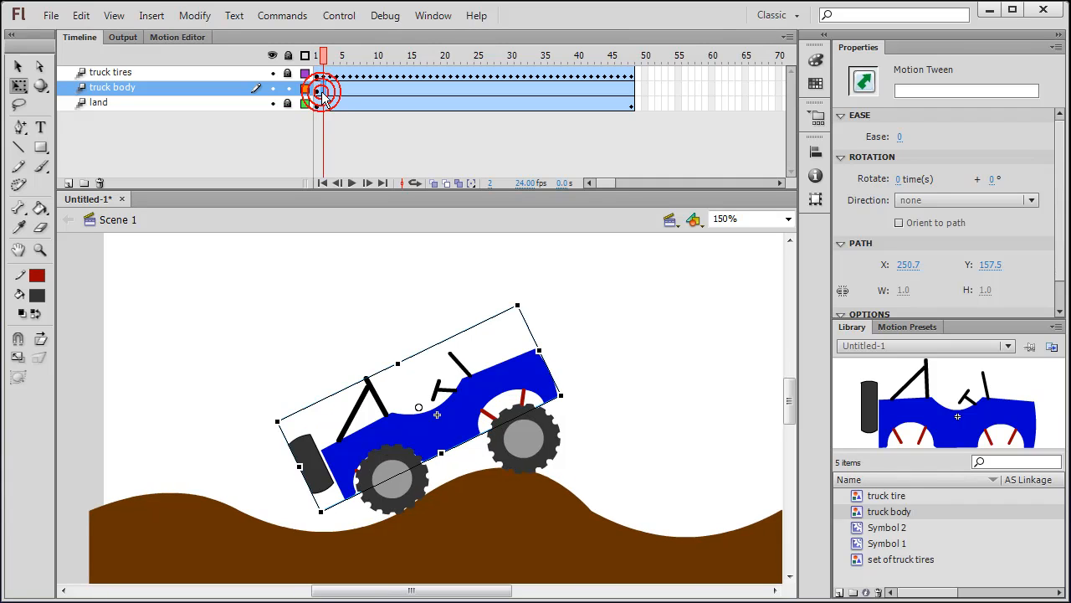
pyautogui.moveTo(531, 293); pyautogui.dragTo(538, 299)
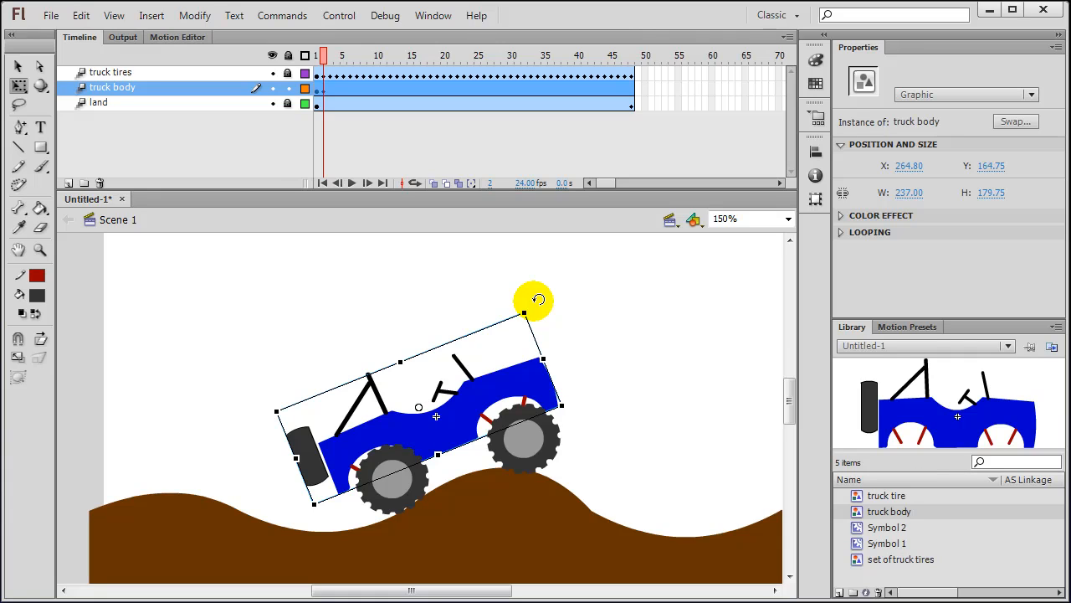
pyautogui.press('Right')
pyautogui.press('Right')
pyautogui.press('Right')
pyautogui.press('Up')
pyautogui.press('Up')
pyautogui.press('Up')
pyautogui.press('Up')
pyautogui.press('Up')
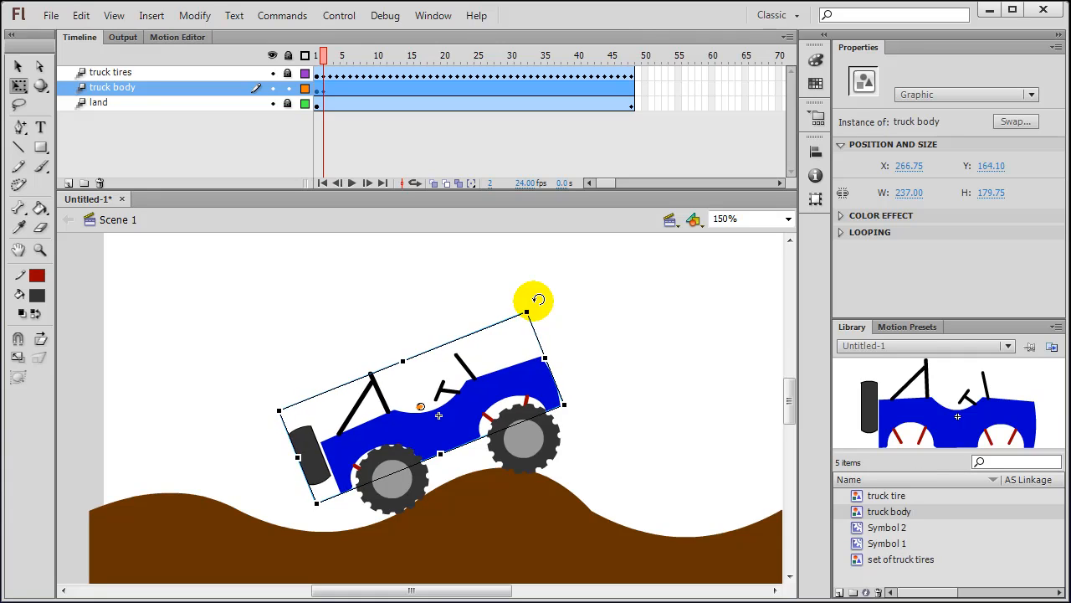
pyautogui.press('Right')
pyautogui.press('Up')
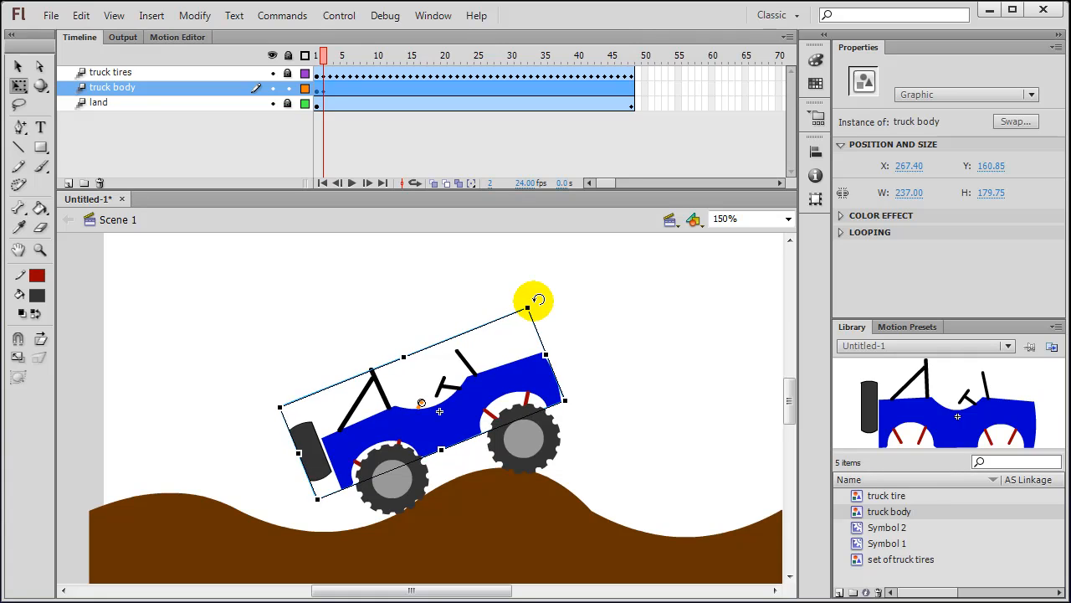
# Step: Adjust the truck body's tilt and lift it up and right at frames 3 and 4
pyautogui.click(329, 92)
pyautogui.moveTo(543, 293); pyautogui.dragTo(549, 304)
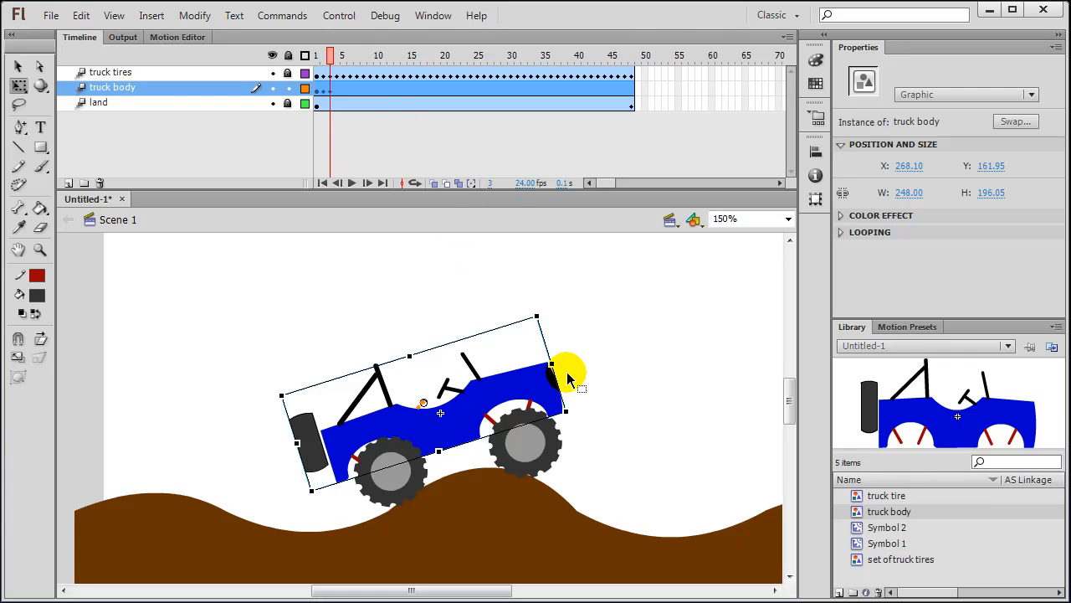
pyautogui.moveTo(492, 394); pyautogui.dragTo(496, 387)
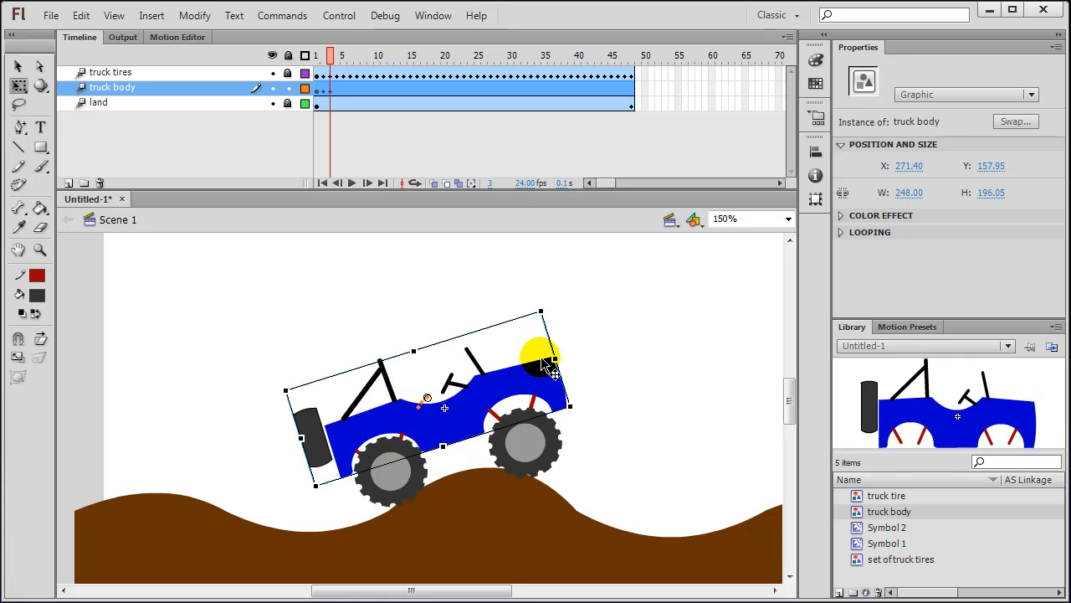
pyautogui.click(337, 89)
pyautogui.click(336, 93)
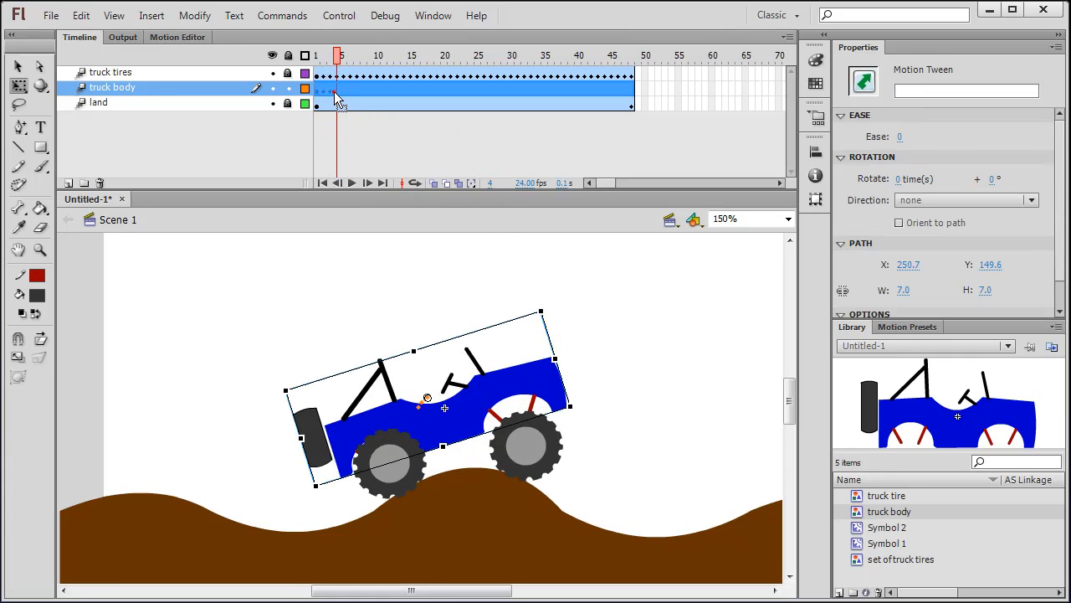
pyautogui.moveTo(542, 294); pyautogui.dragTo(552, 302)
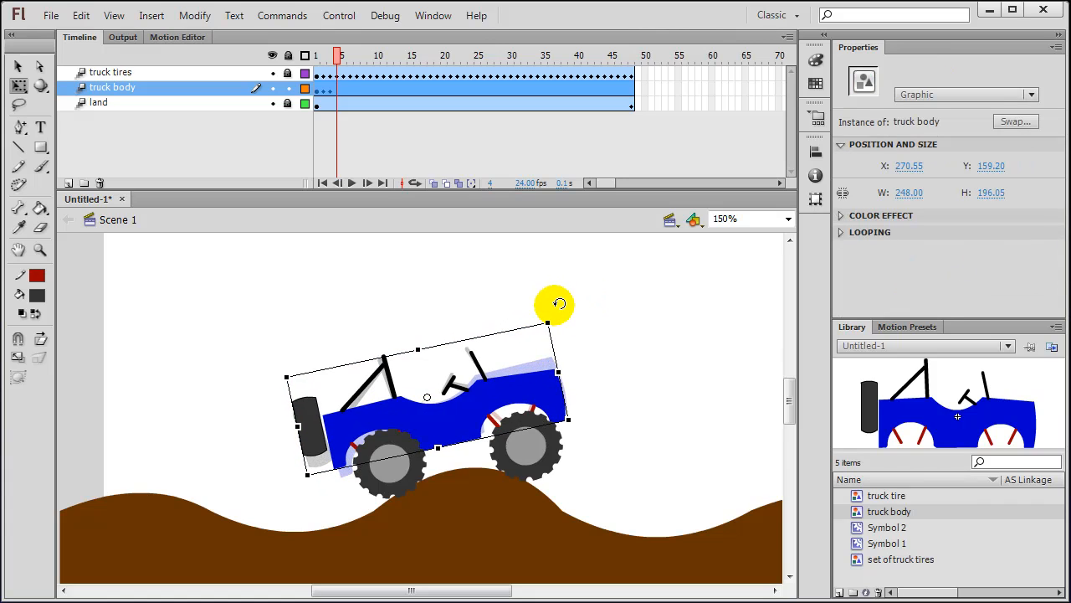
pyautogui.moveTo(465, 421); pyautogui.dragTo(473, 418)
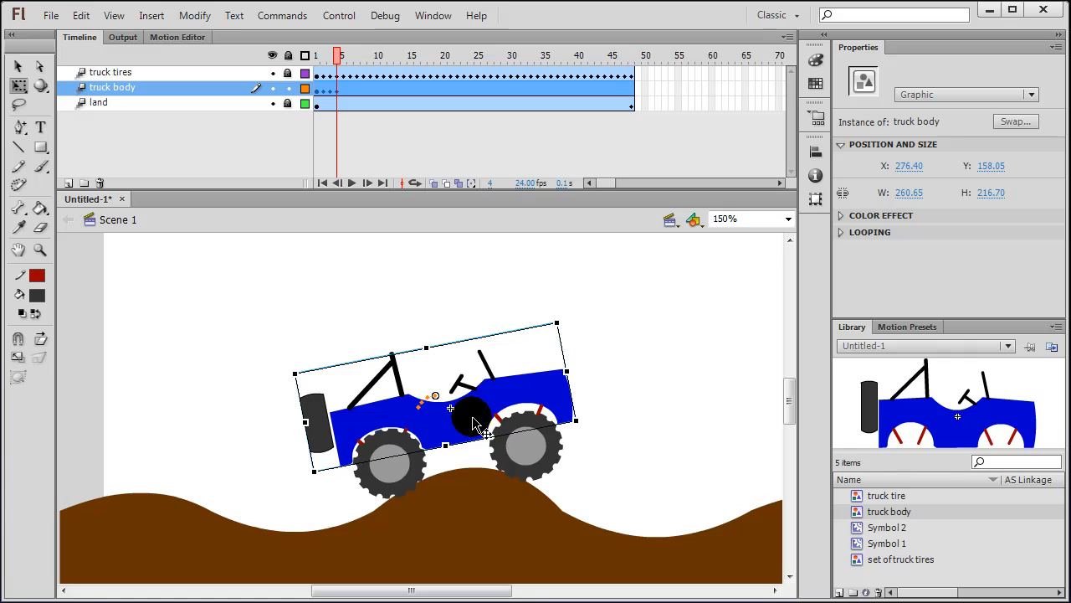
pyautogui.click(598, 87)
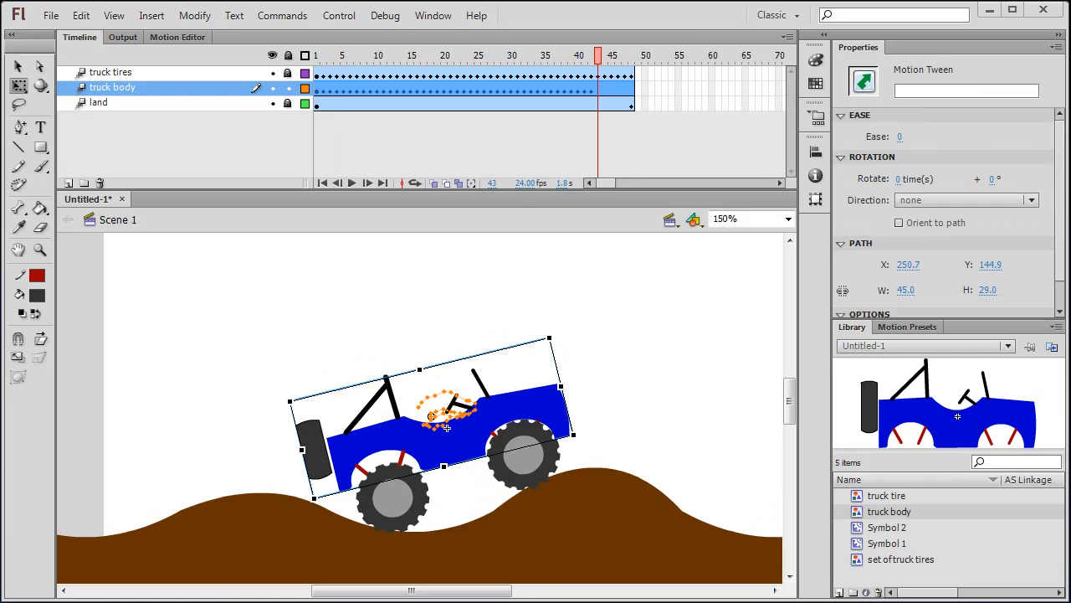
# Step: Tilt the truck body counter-clockwise and shift it left at frames 43, 44 and 45
pyautogui.moveTo(555, 327); pyautogui.dragTo(557, 309)
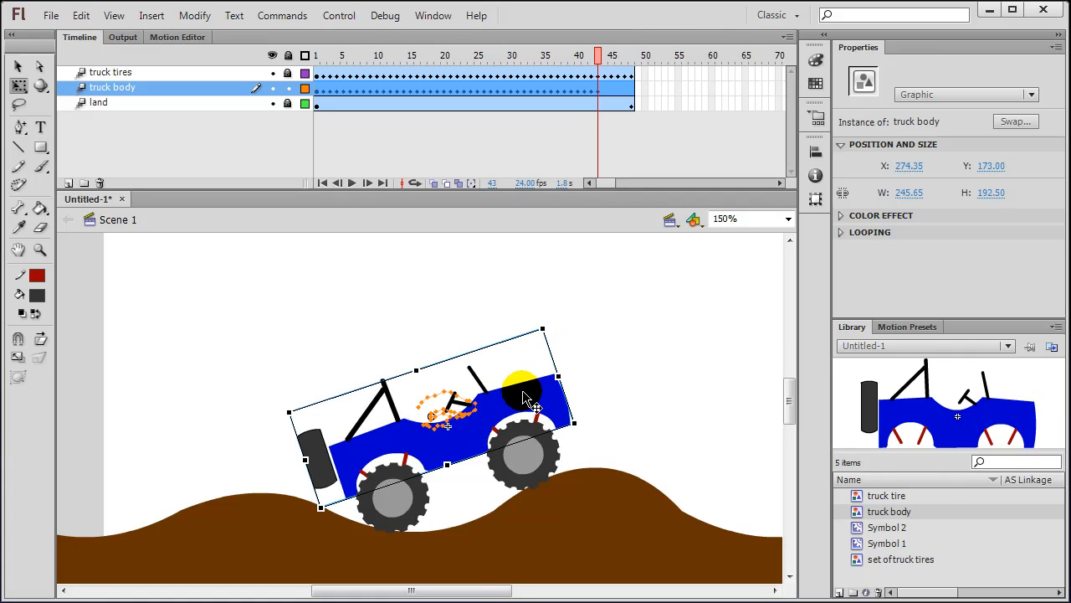
pyautogui.moveTo(523, 402); pyautogui.dragTo(517, 403)
pyautogui.click(605, 98)
pyautogui.click(603, 92)
pyautogui.moveTo(544, 318); pyautogui.dragTo(546, 305)
pyautogui.moveTo(516, 394); pyautogui.dragTo(513, 399)
pyautogui.click(619, 91)
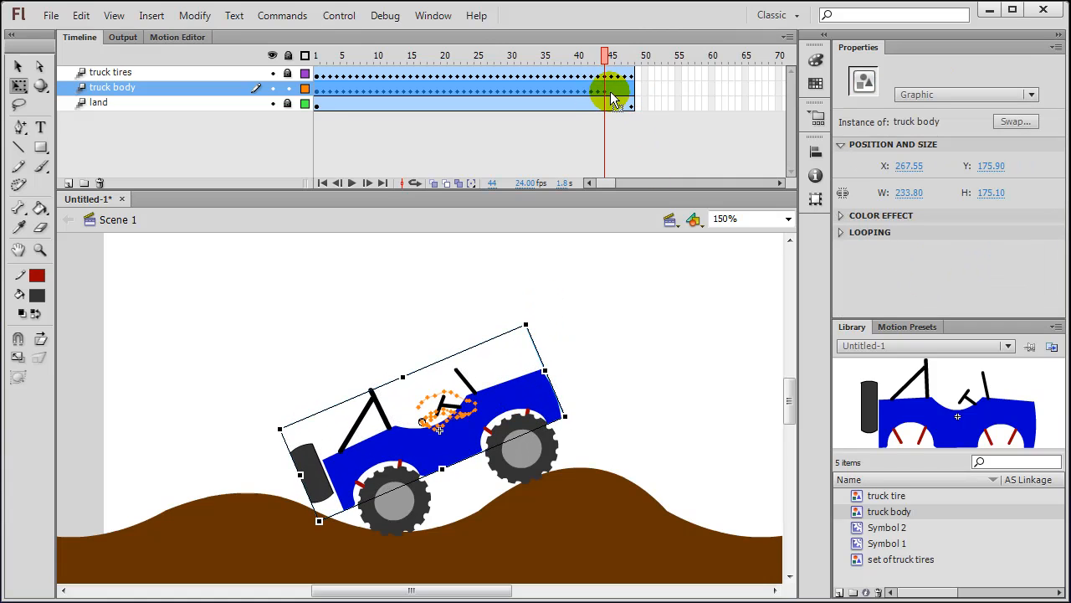
pyautogui.click(611, 92)
pyautogui.moveTo(533, 315); pyautogui.dragTo(529, 304)
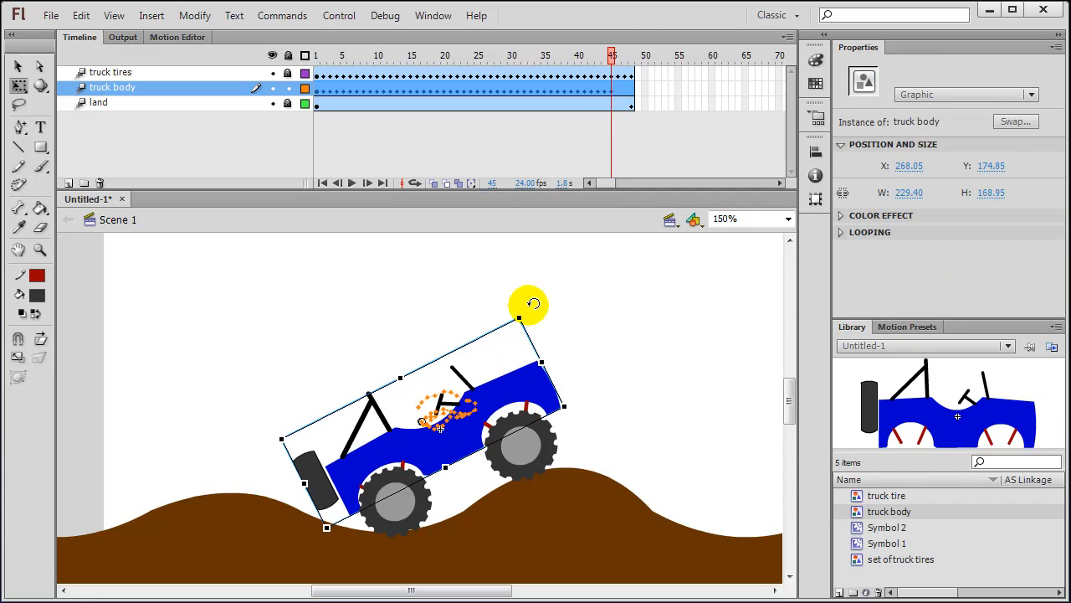
pyautogui.moveTo(509, 386); pyautogui.dragTo(509, 388)
# Step: Tilt and raise the truck body at frames 46 through 48 so it sits on the slope
pyautogui.click(617, 116)
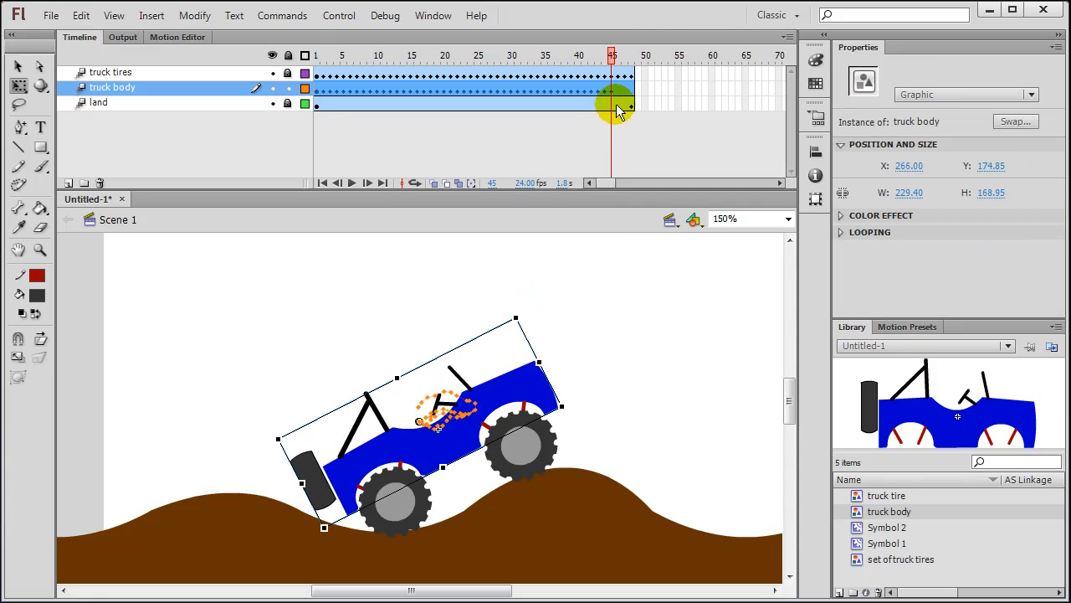
pyautogui.click(617, 92)
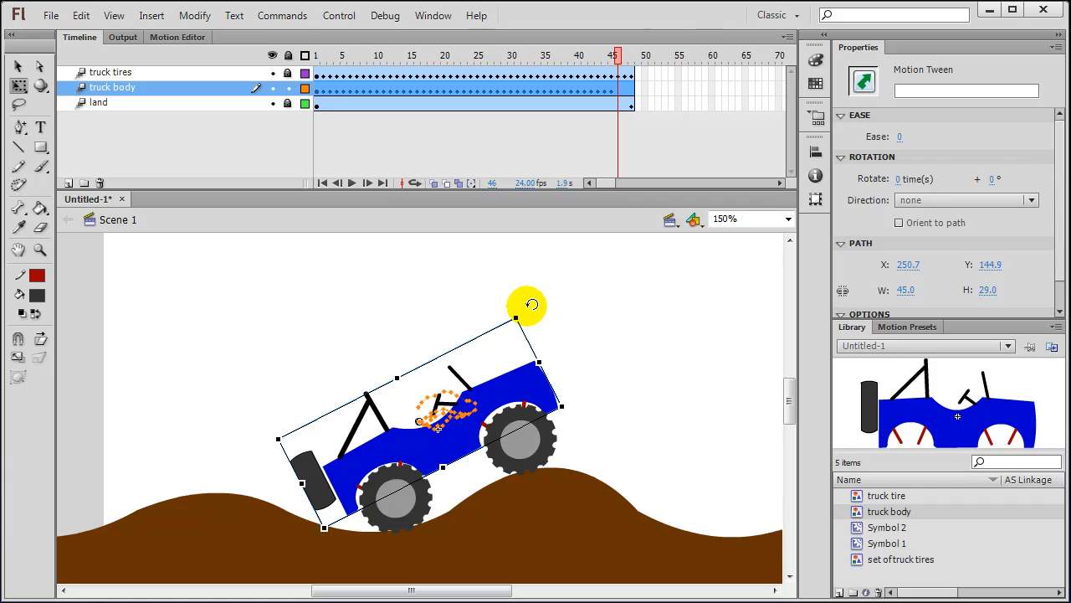
pyautogui.moveTo(527, 303); pyautogui.dragTo(532, 302)
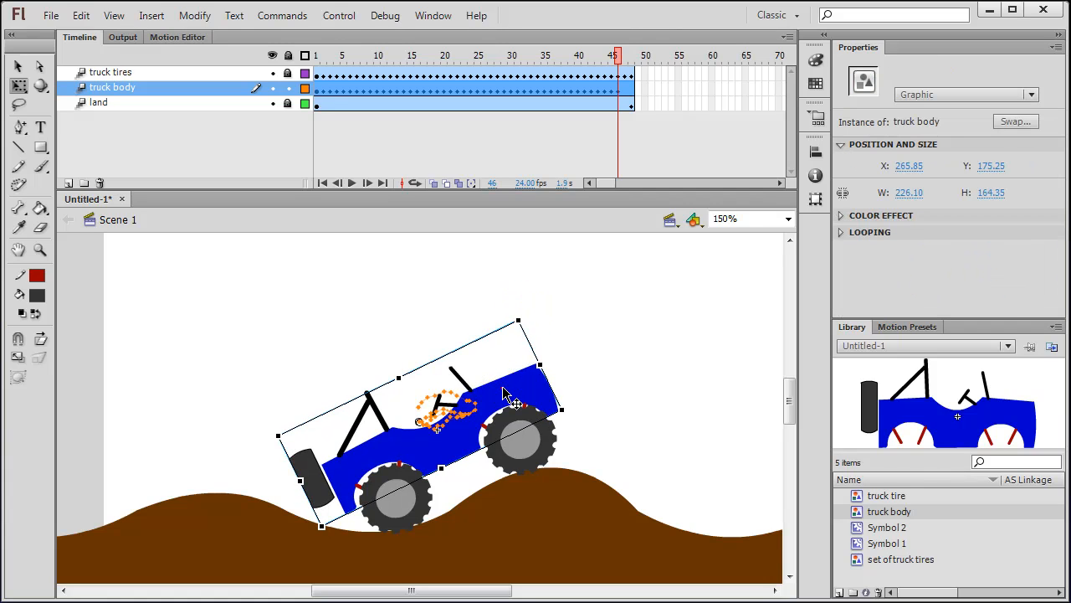
pyautogui.moveTo(506, 393); pyautogui.dragTo(507, 386)
pyautogui.click(623, 91)
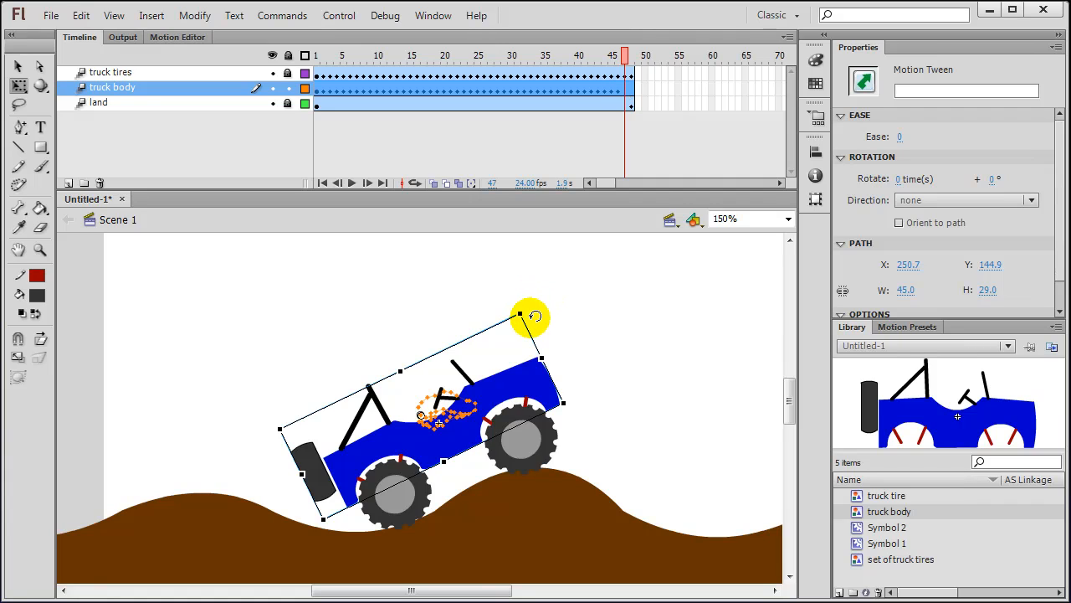
pyautogui.click(507, 386)
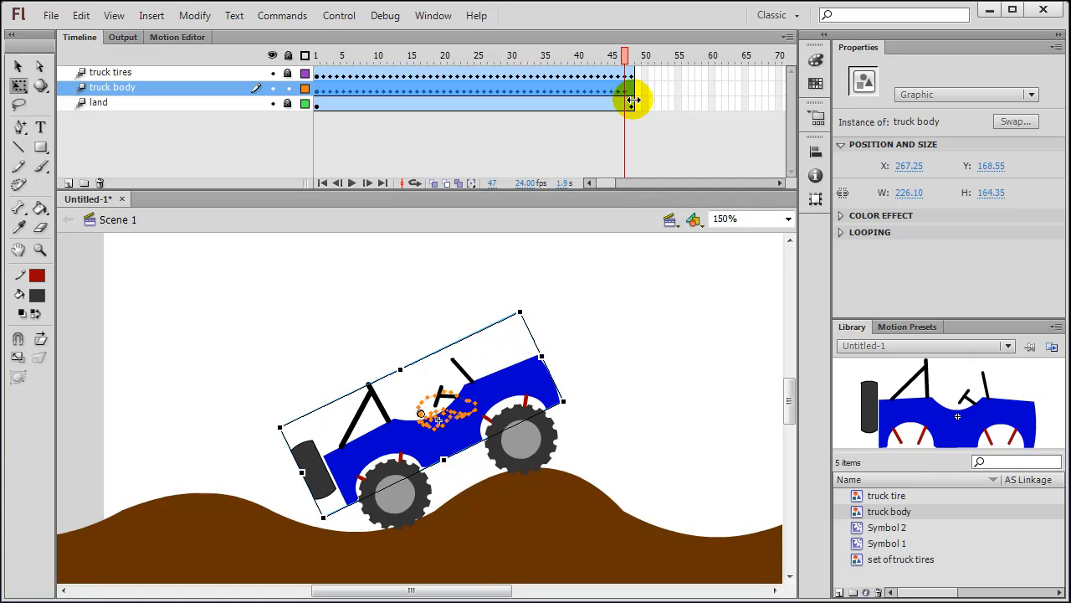
pyautogui.click(631, 97)
pyautogui.click(511, 372)
pyautogui.moveTo(512, 375); pyautogui.dragTo(514, 368)
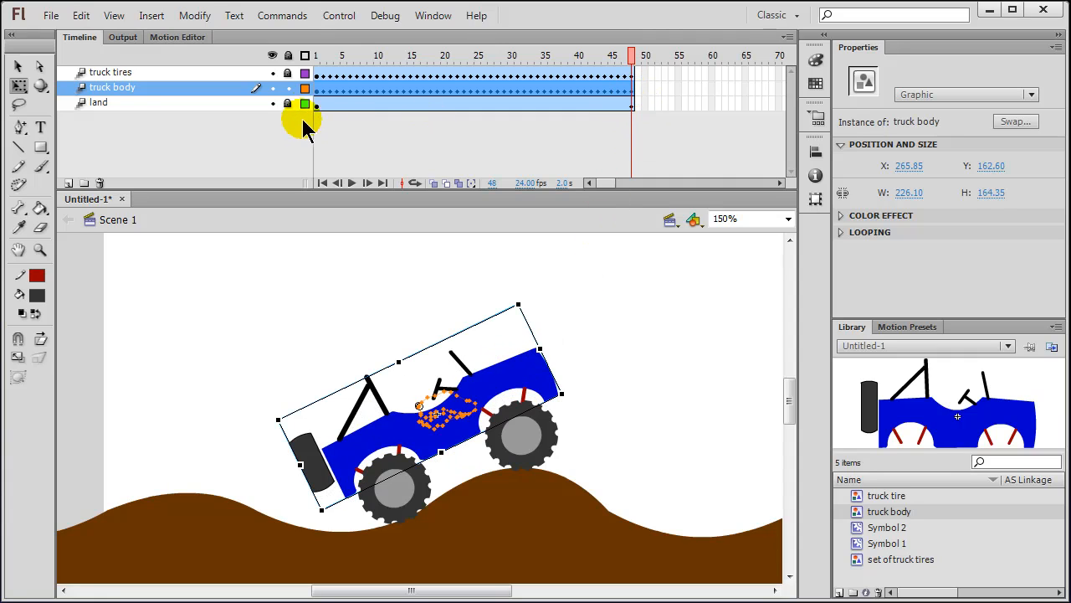
pyautogui.click(321, 94)
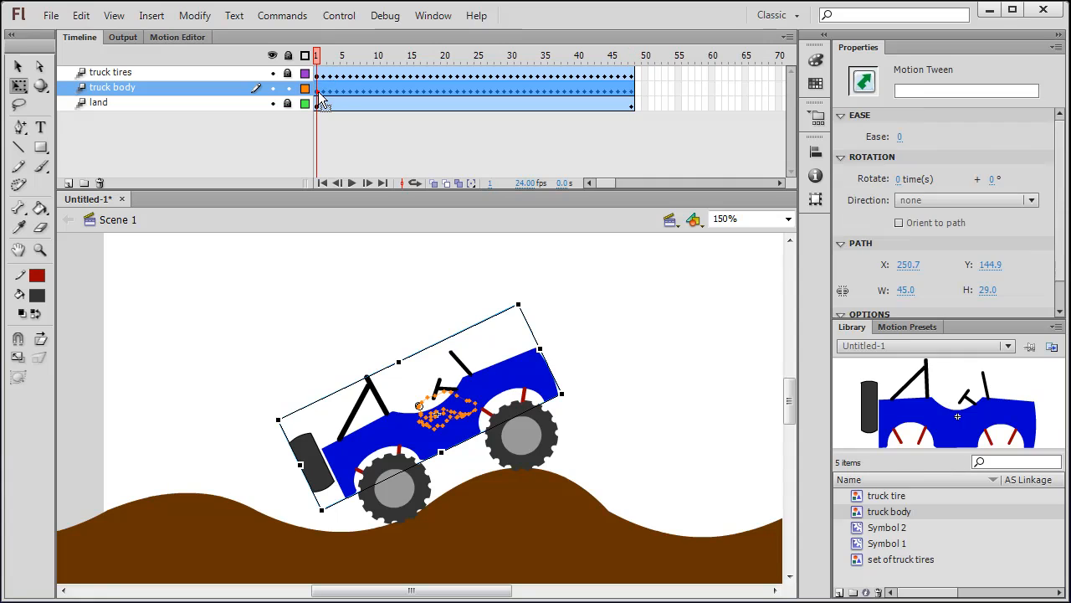
pyautogui.click(633, 98)
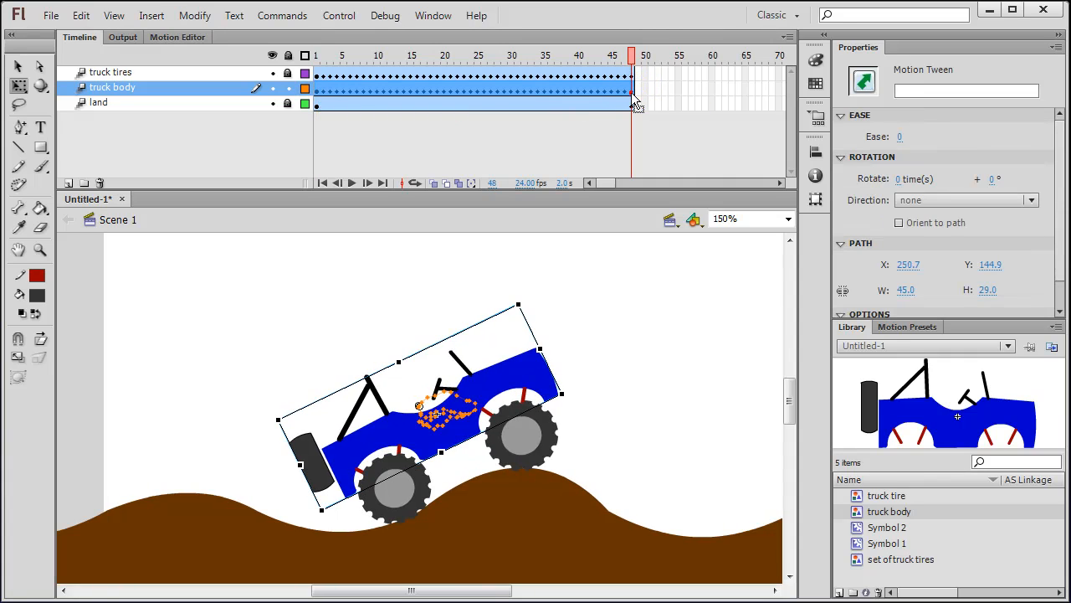
pyautogui.click(324, 99)
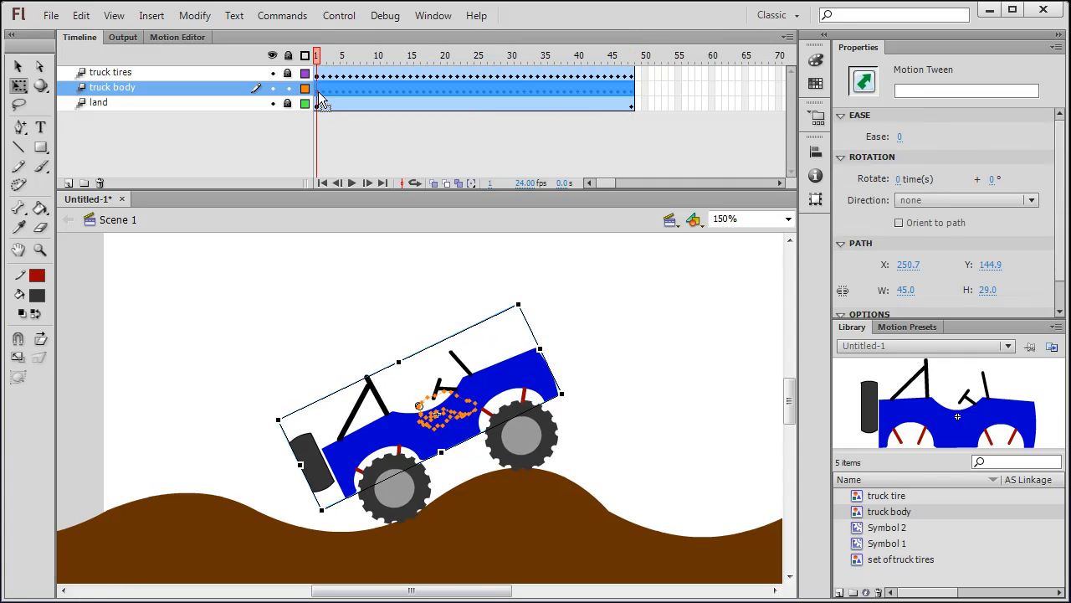
pyautogui.click(633, 90)
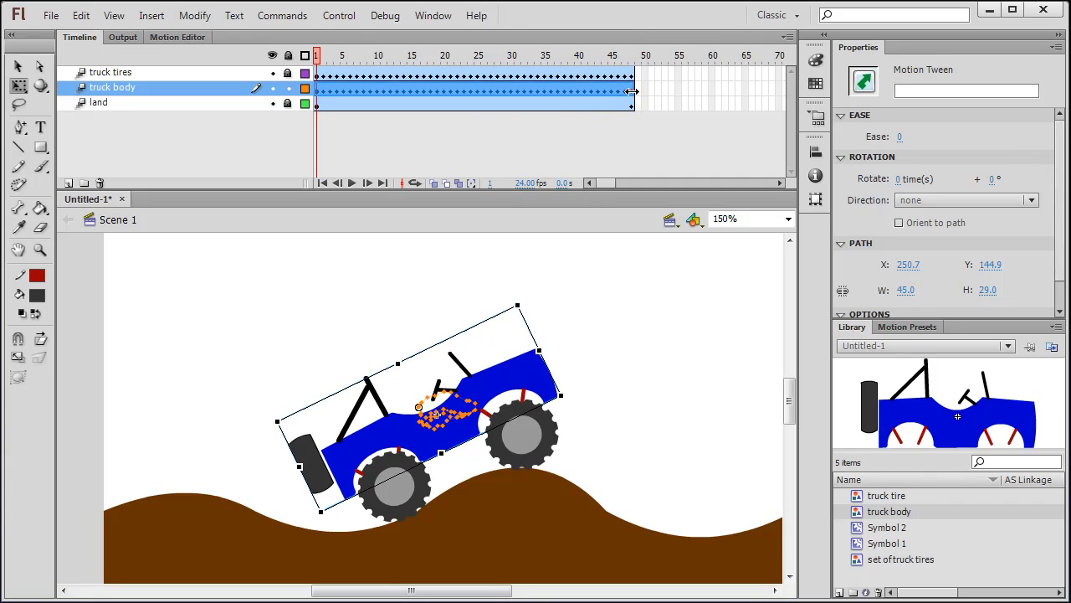
pyautogui.click(514, 378)
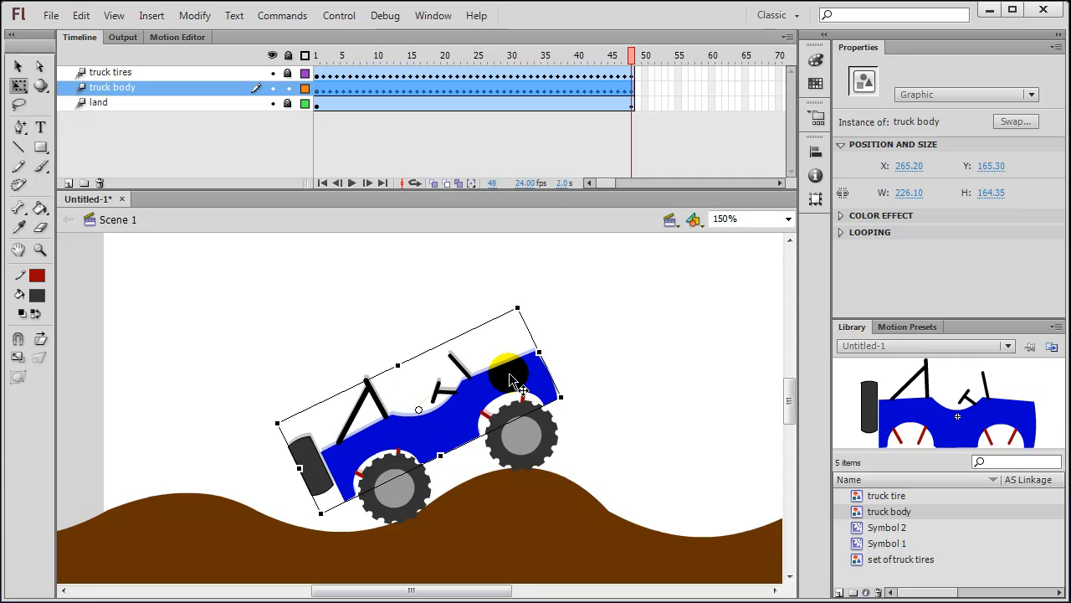
pyautogui.click(179, 38)
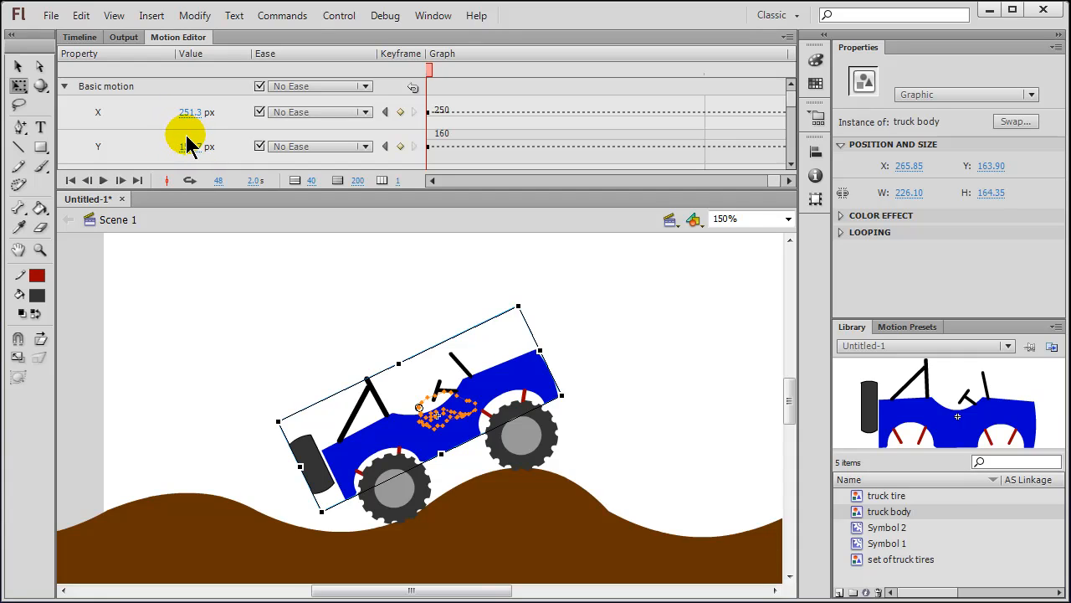
pyautogui.click(80, 38)
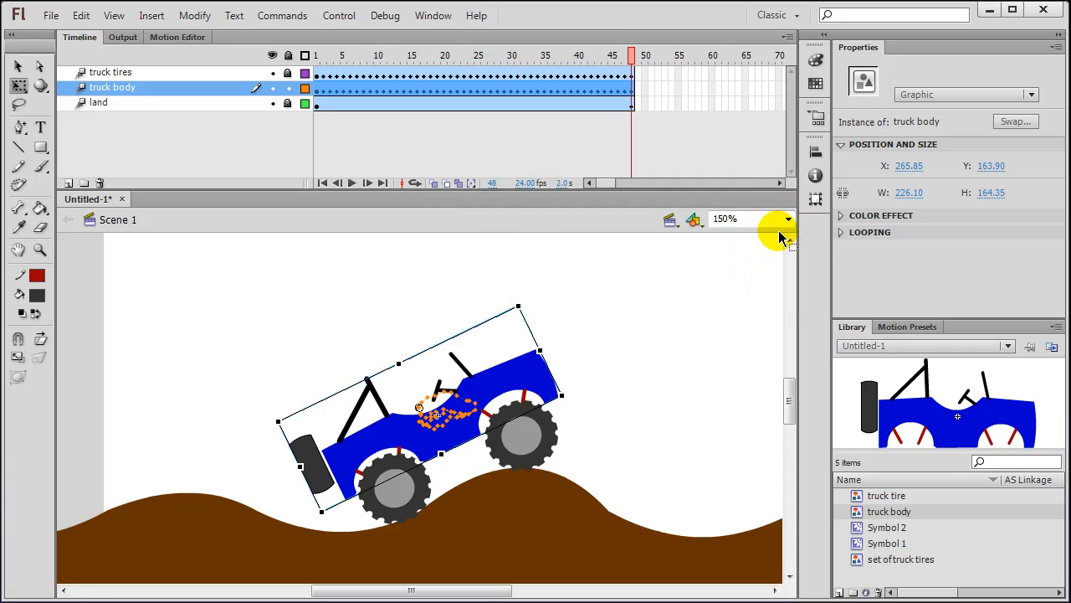
# Step: Play the timeline on stage, then run Test Movie to preview Untitled-1.swf
pyautogui.press('Return')
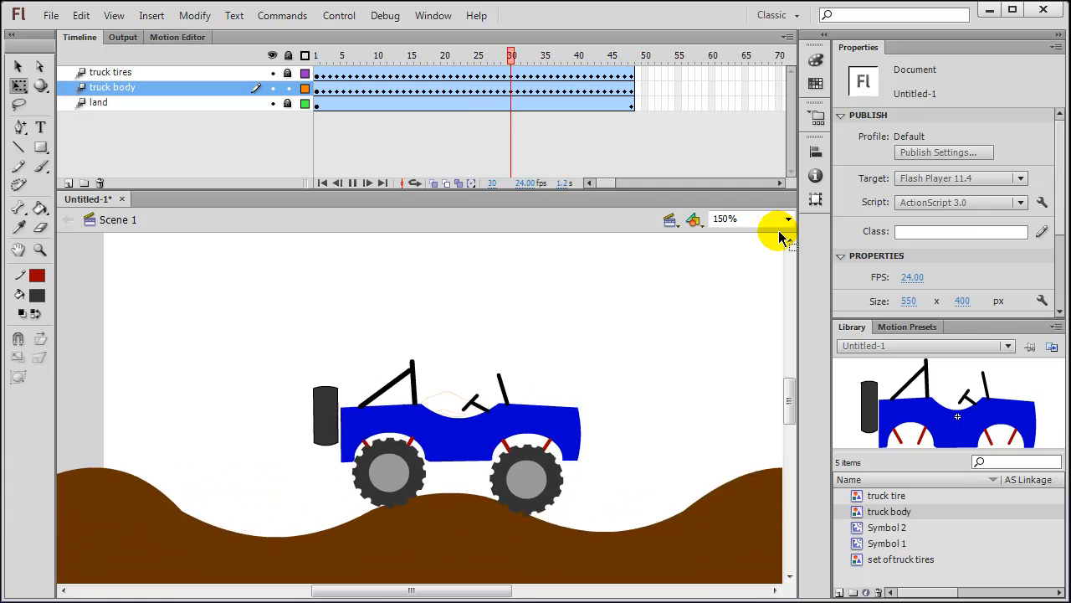
pyautogui.hotkey('ctrl', 'Return')
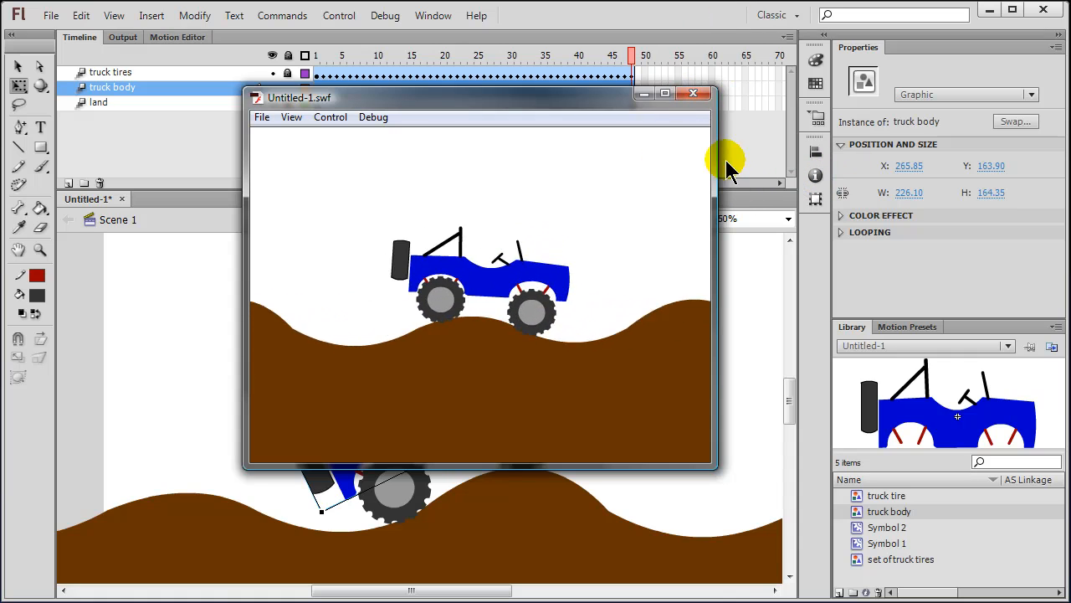
# Step: Close the SWF preview and review the truck body tween at frames 20, 25, 29 and 34
pyautogui.click(694, 95)
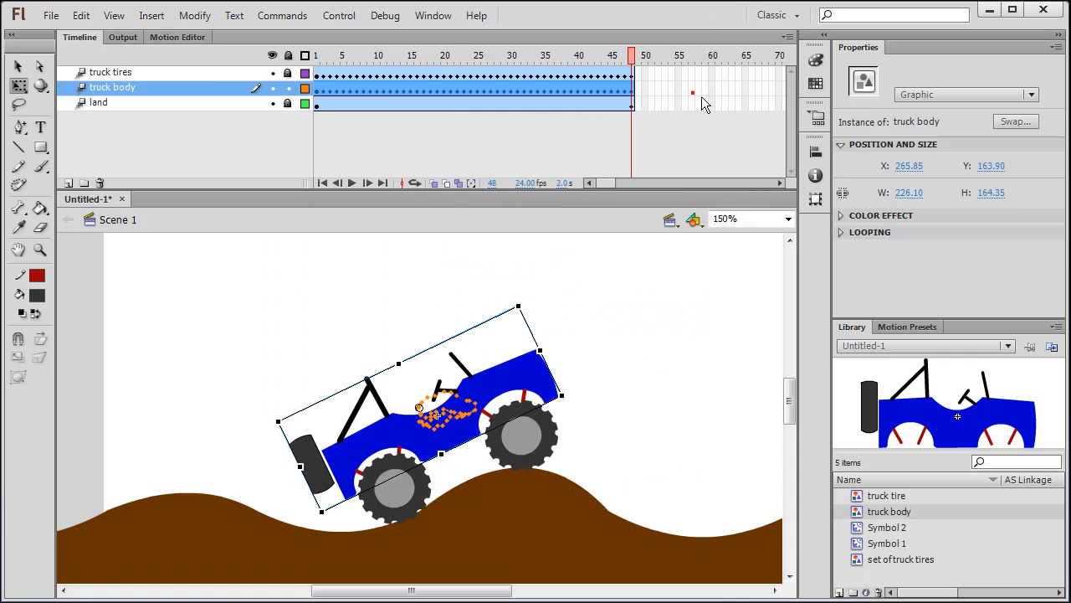
pyautogui.click(373, 94)
pyautogui.click(442, 89)
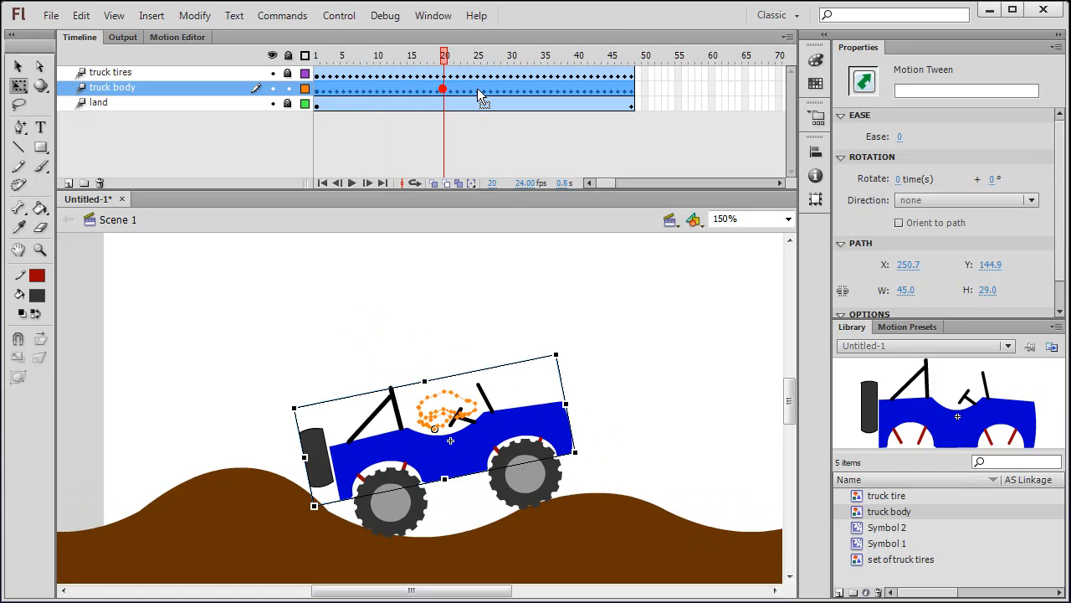
pyautogui.click(479, 96)
pyautogui.click(503, 90)
pyautogui.click(537, 89)
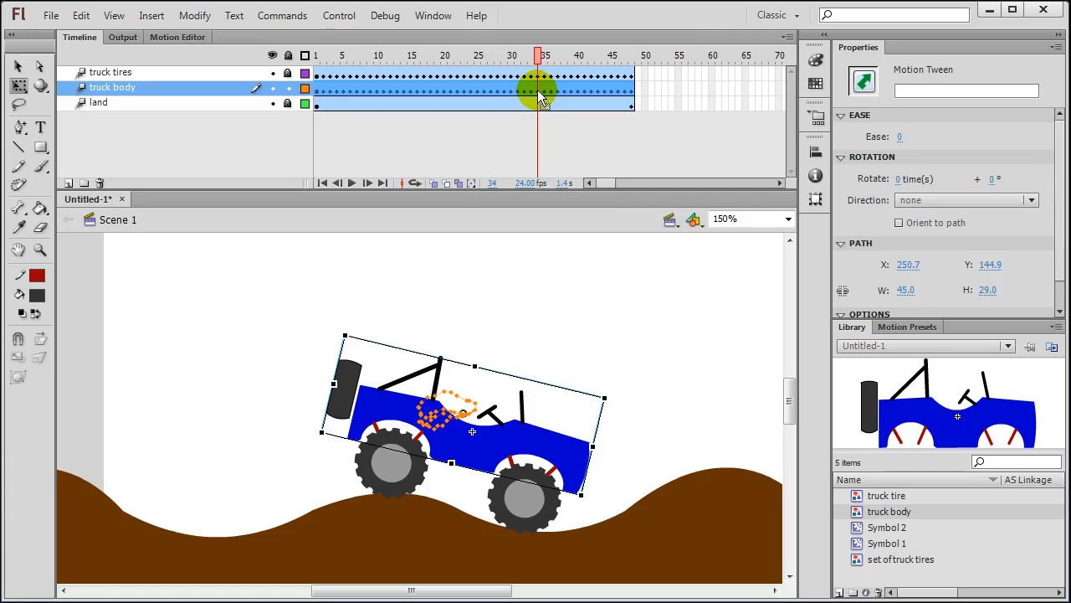